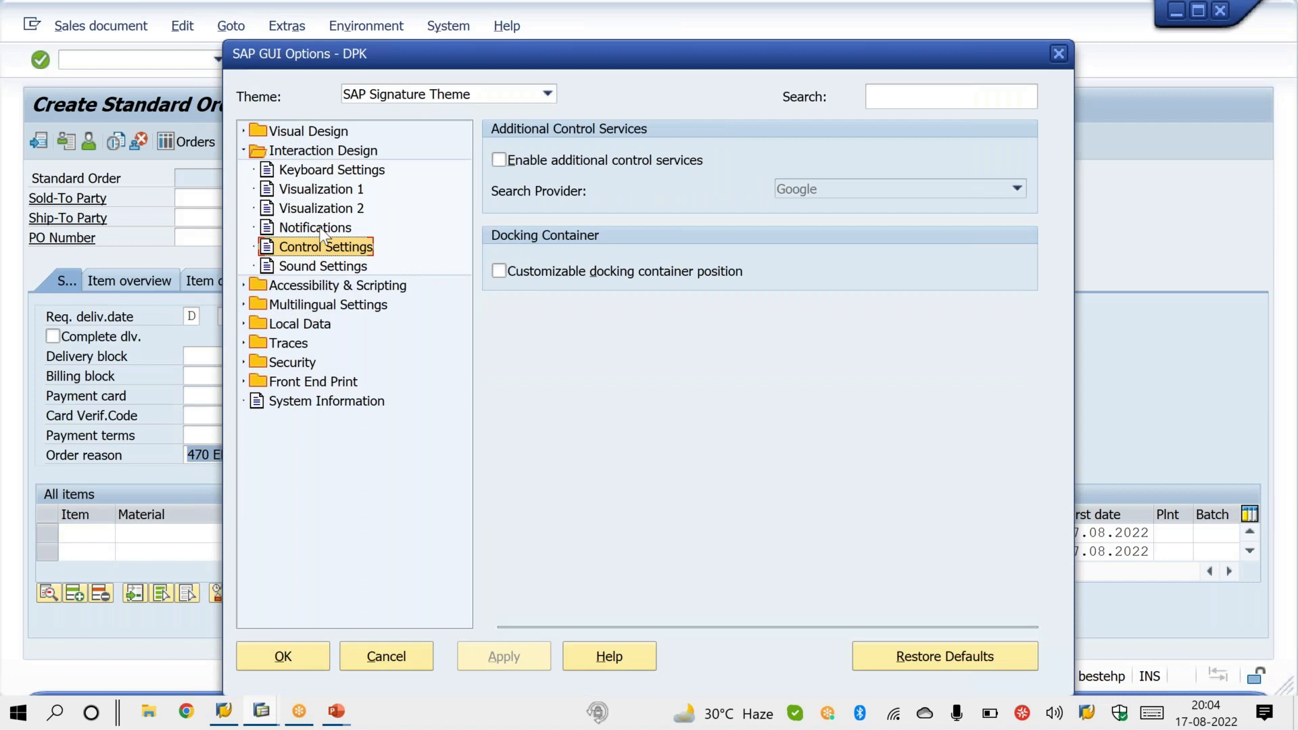
Step: Enable the message beep and dialog boxes for success, warning and error messages, apply the notification settings and close the options
click(500, 264)
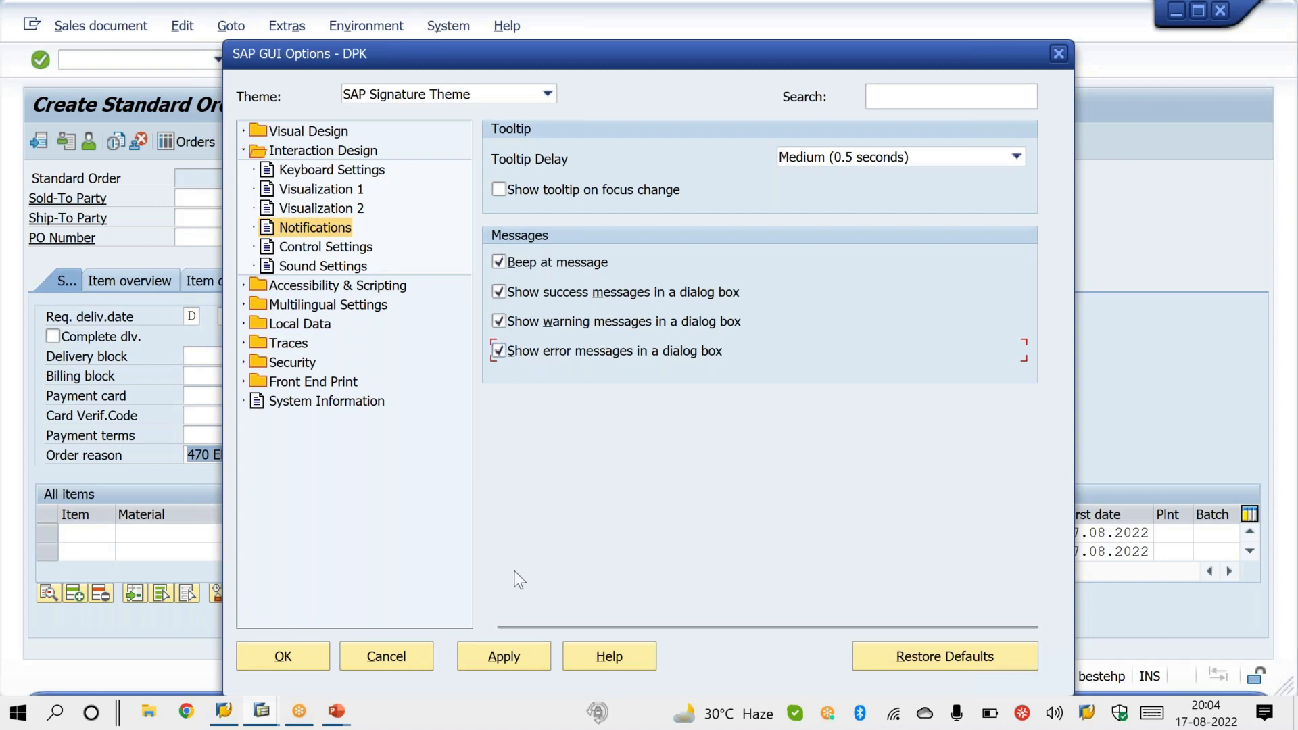
click(512, 654)
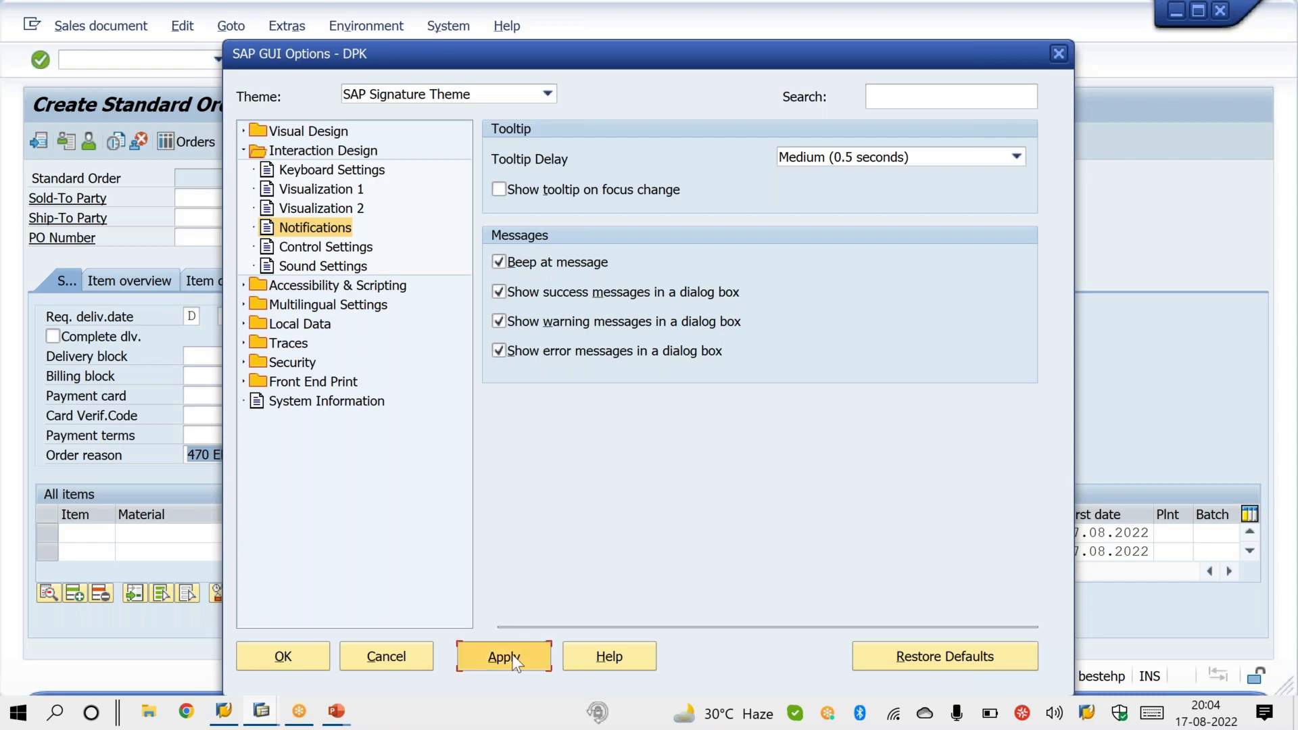
click(283, 656)
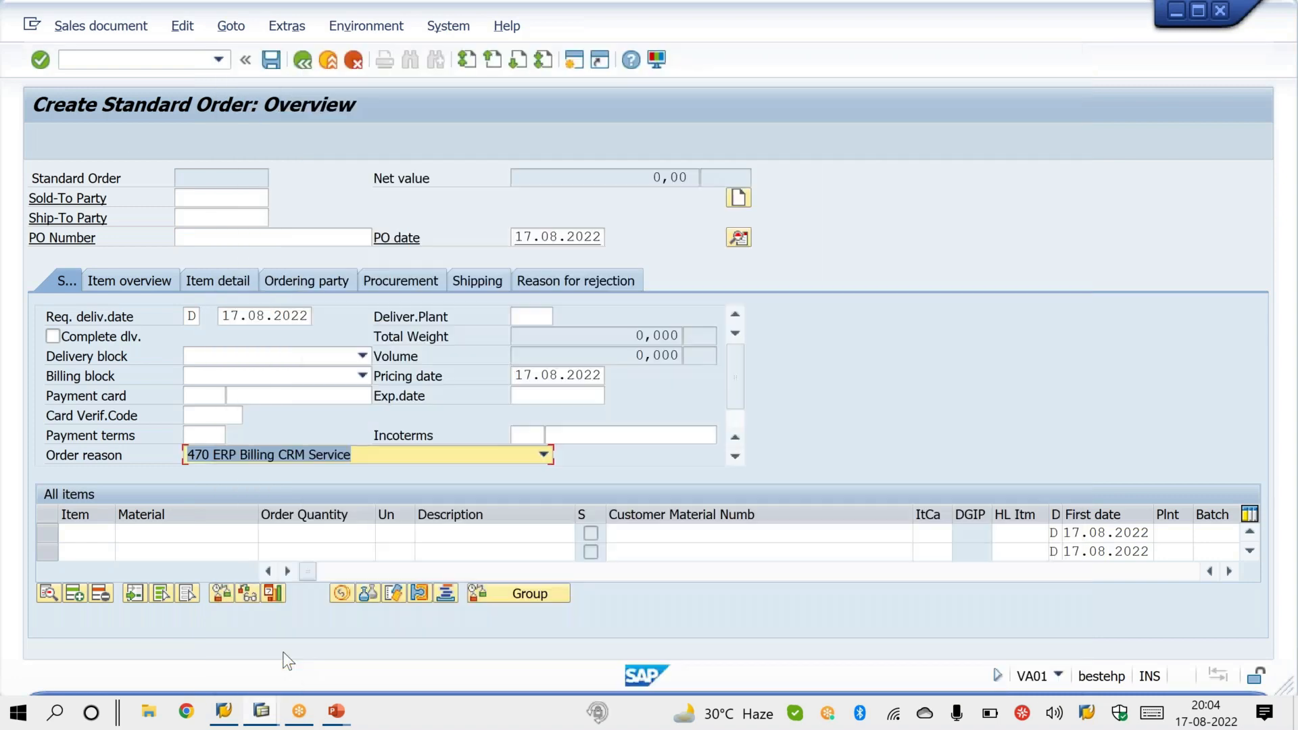
Step: Leave the unsaved standard order and restart the sales order creation transaction VA01
click(186, 60)
text(/NVA01)
key(Return)
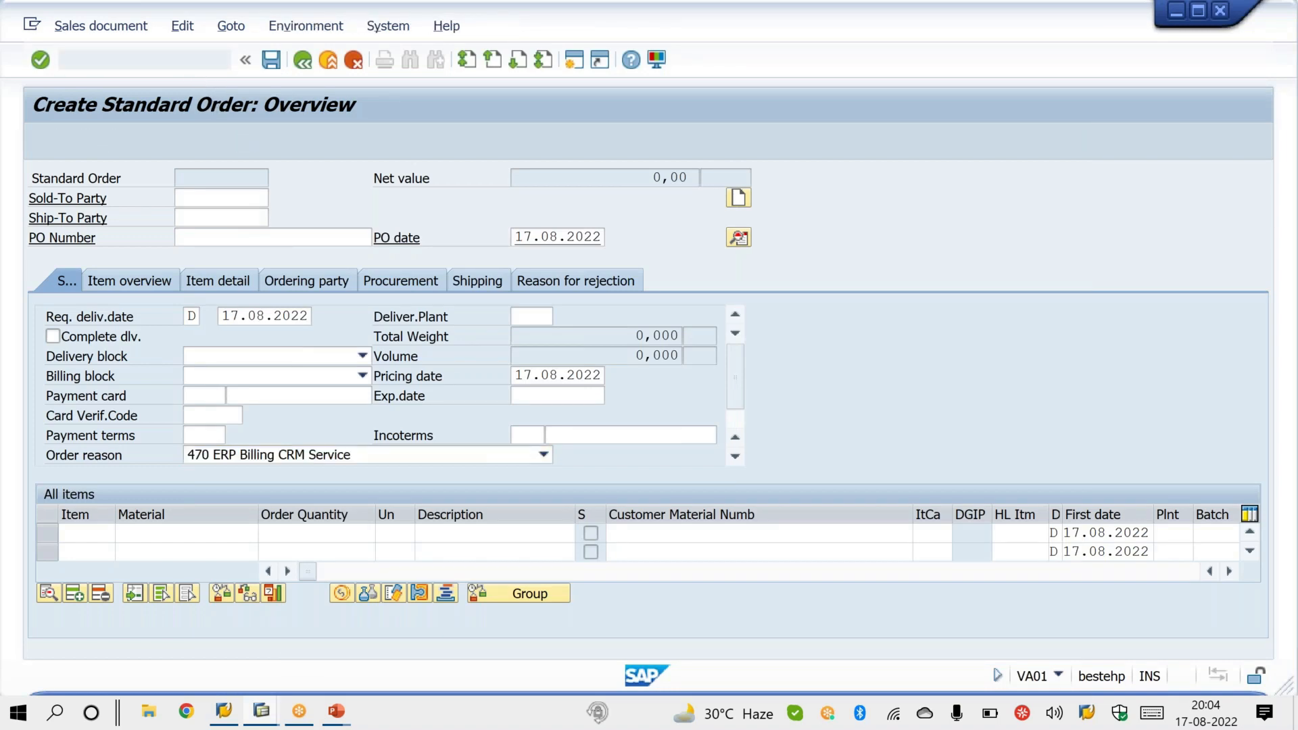
Step: Set sales organization s100, distribution channel 1S and division 1S for the OR order, and continue to the order overview
click(239, 276)
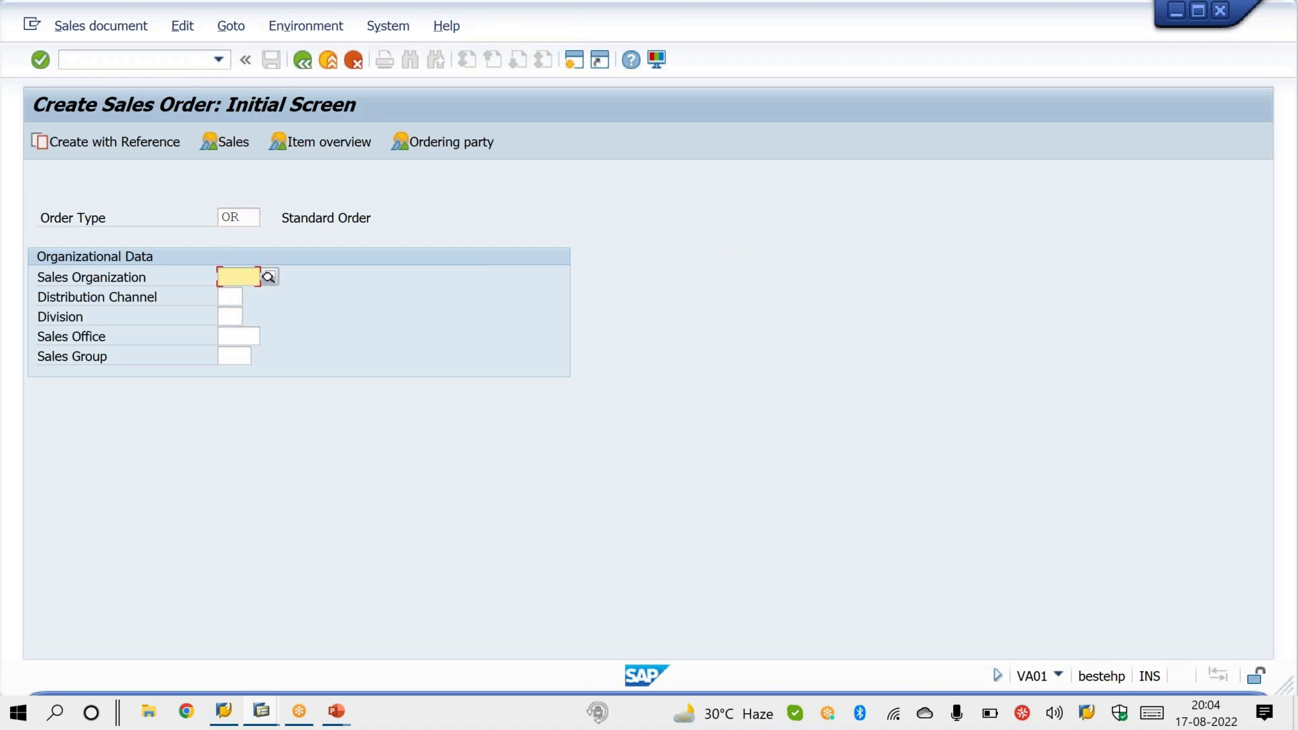
key(space)
key(Down)
key(Return)
key(Tab)
key(space)
key(Down)
key(Return)
key(Tab)
key(space)
key(Down)
key(Return)
Step: Enter the sold-to party's customer number from the input history in the standard order and confirm it
key(Return)
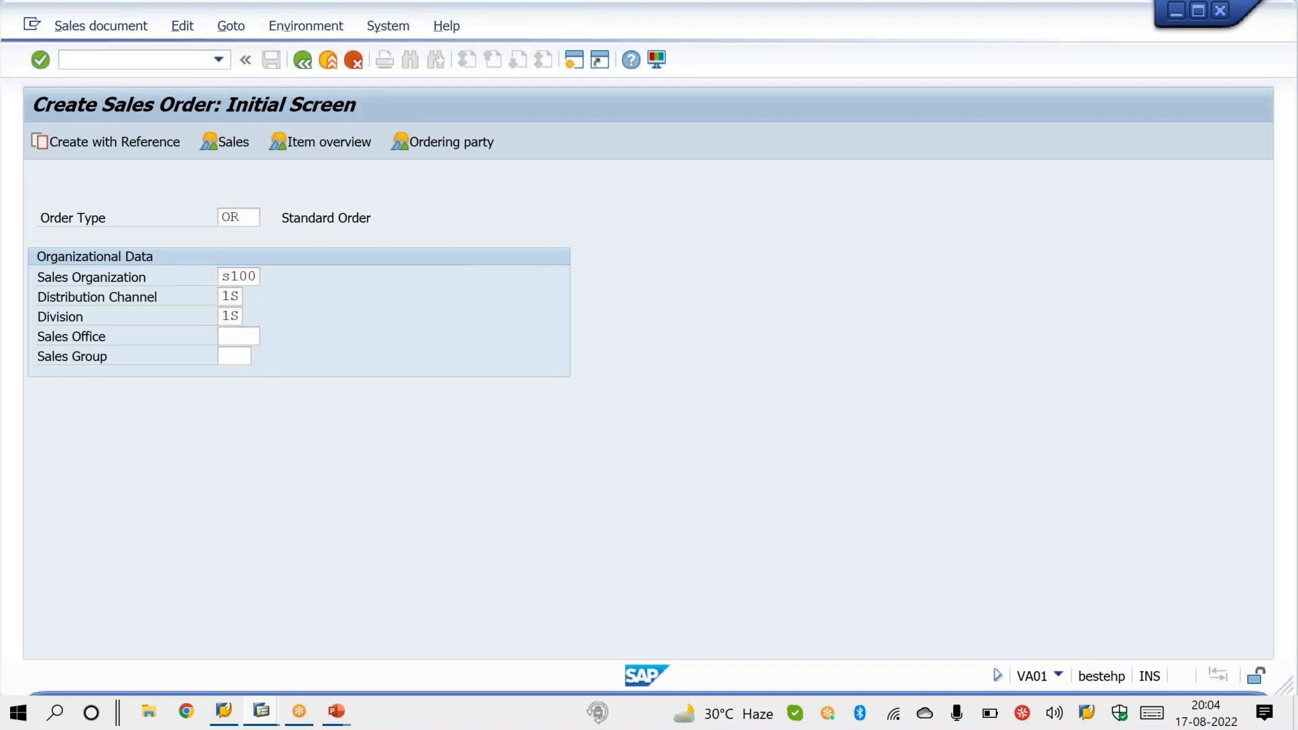
key(space)
key(Down)
key(Return)
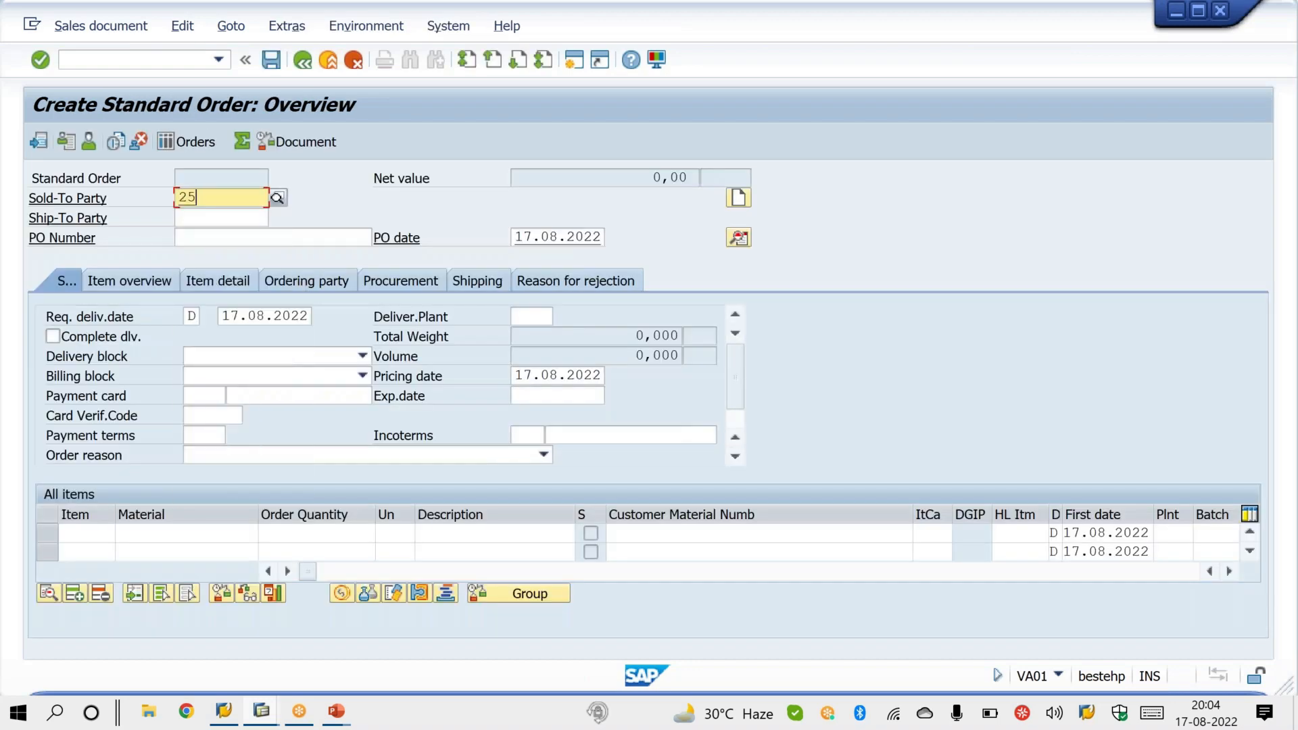
key(Return)
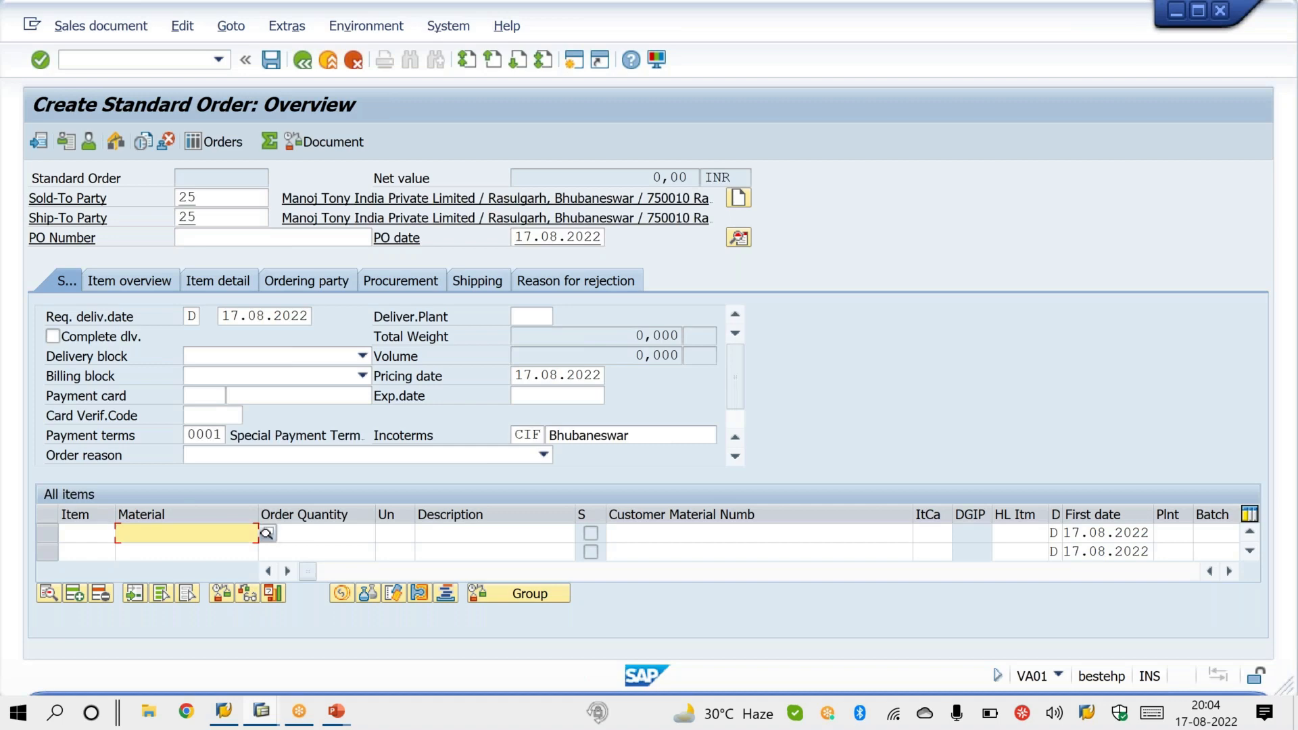
Step: Add an item for material X with order quantity 1 and save the standard order
text(X)
key(Tab)
text(1)
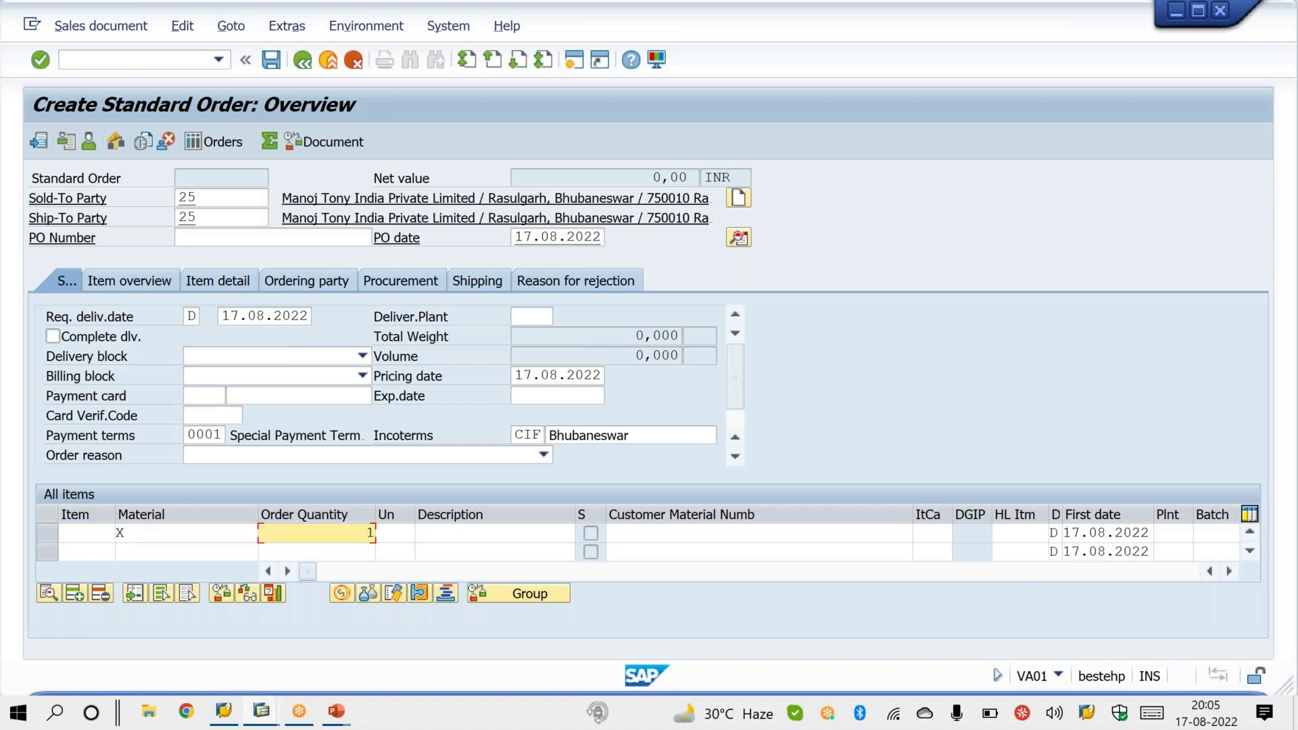
key(Return)
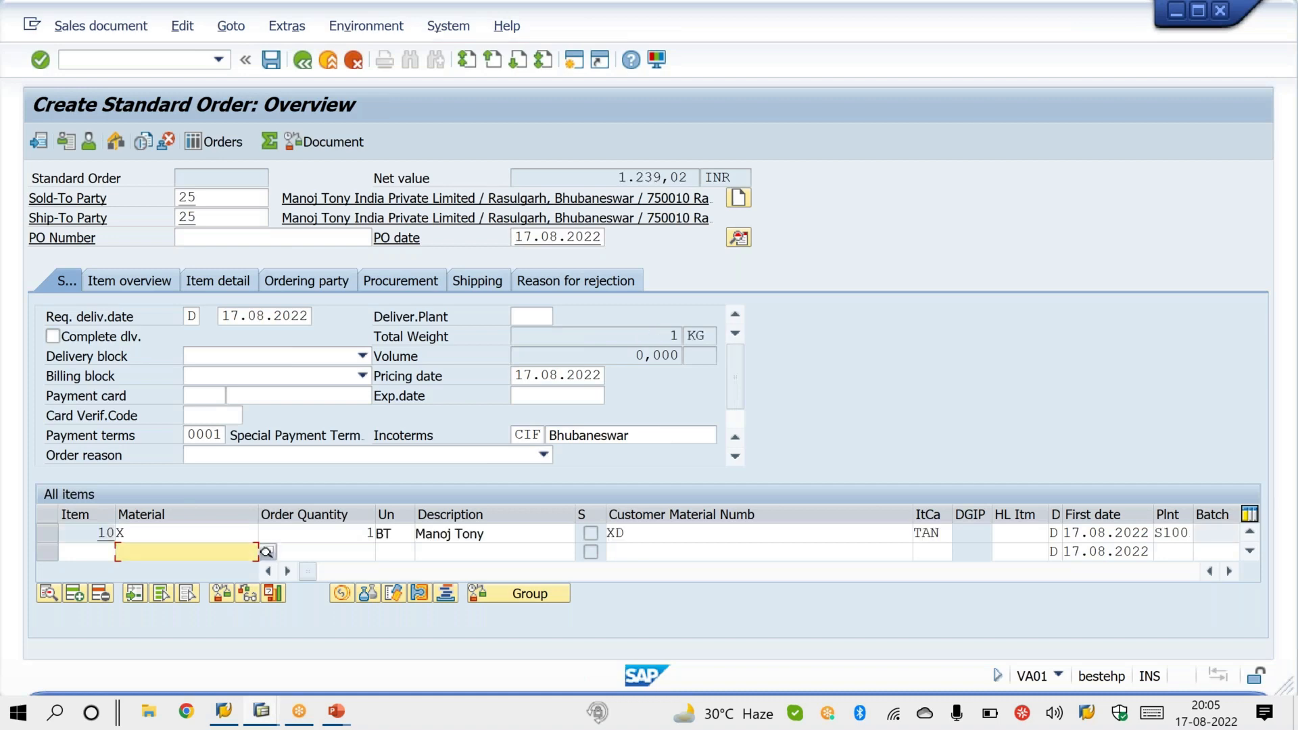
click(271, 60)
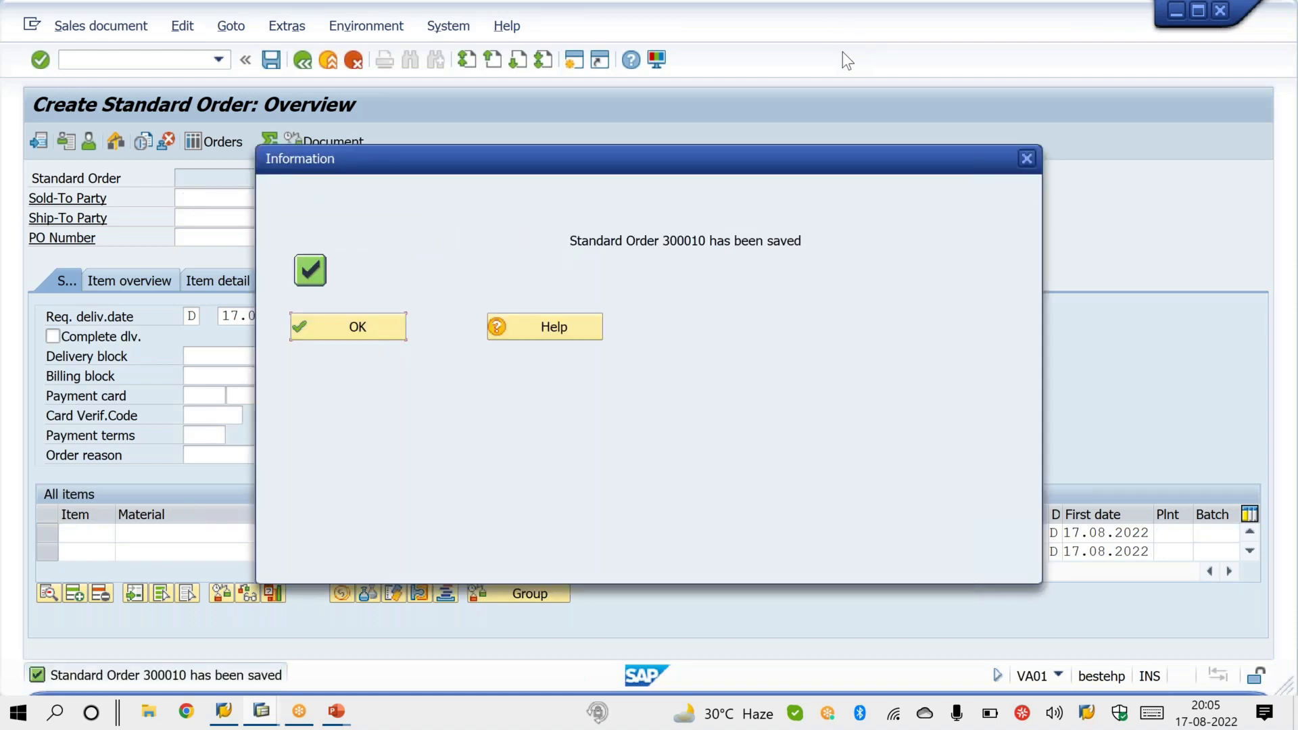
click(849, 18)
click(848, 57)
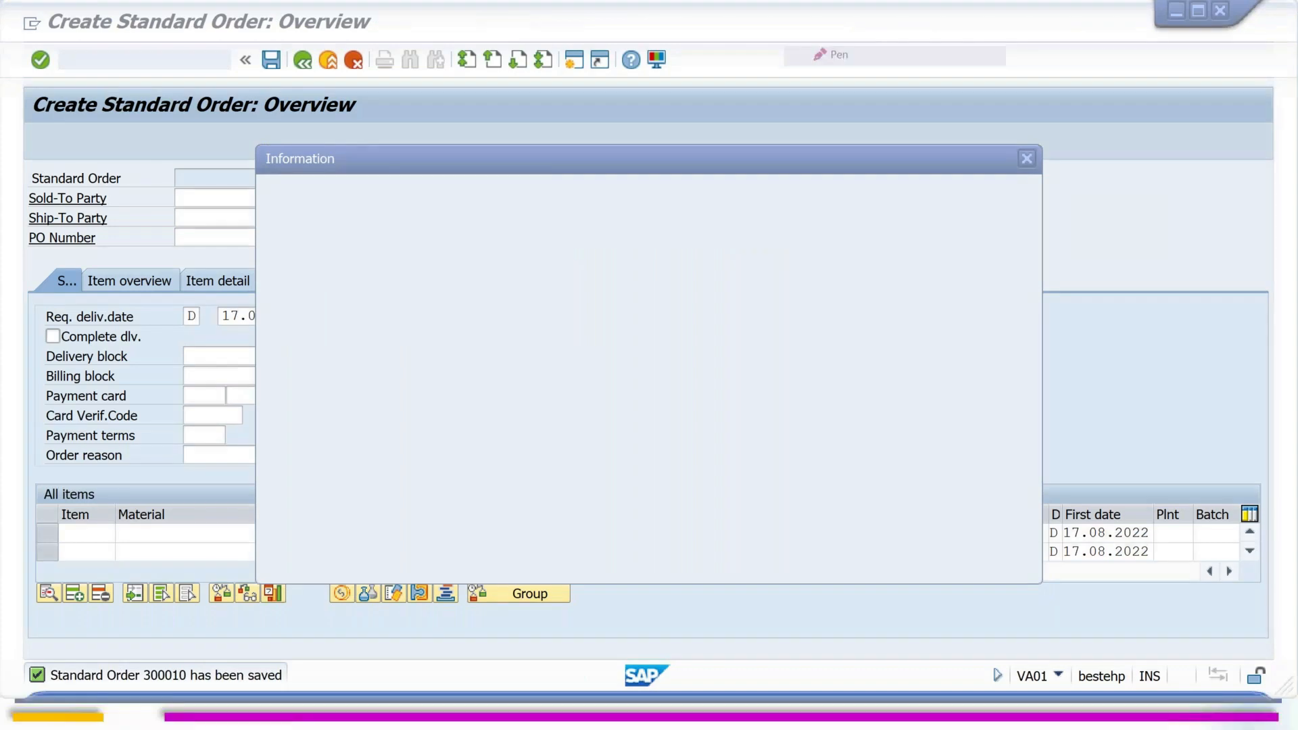
drag(257, 214, 355, 161)
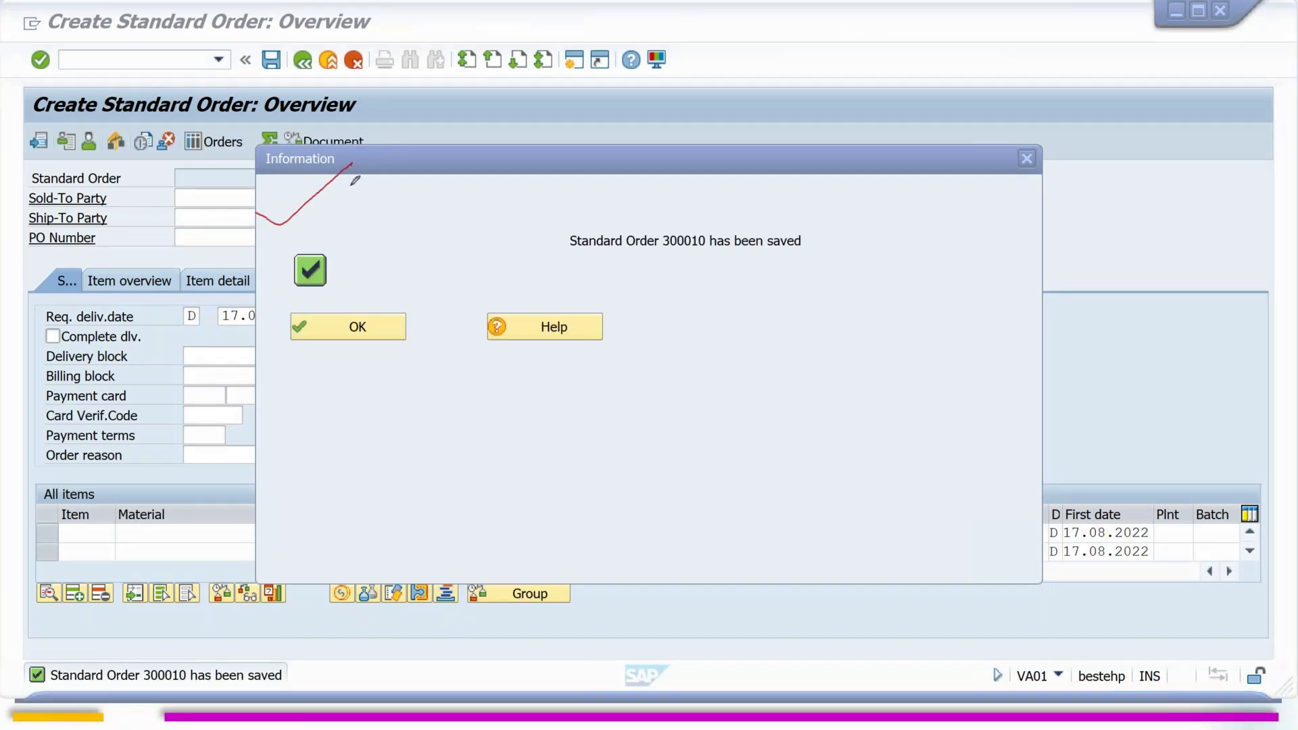
click(400, 310)
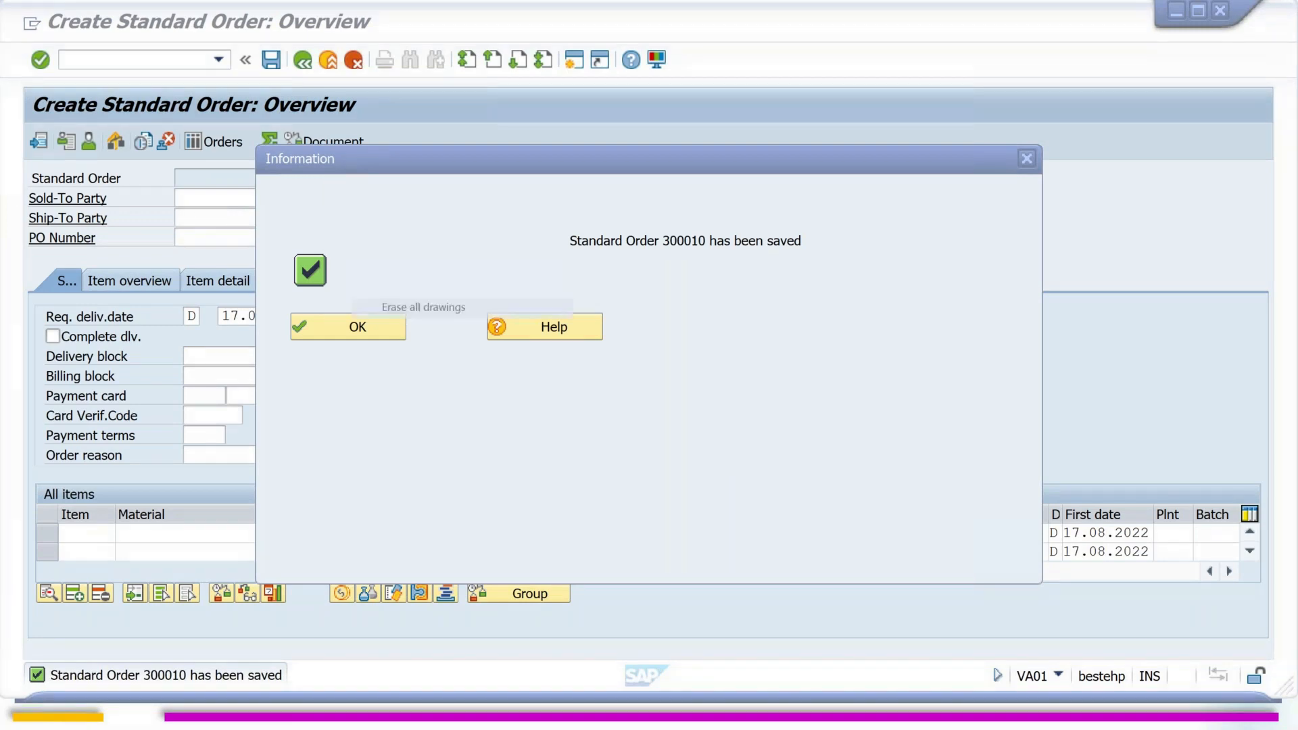
right_click(427, 301)
click(431, 318)
click(394, 326)
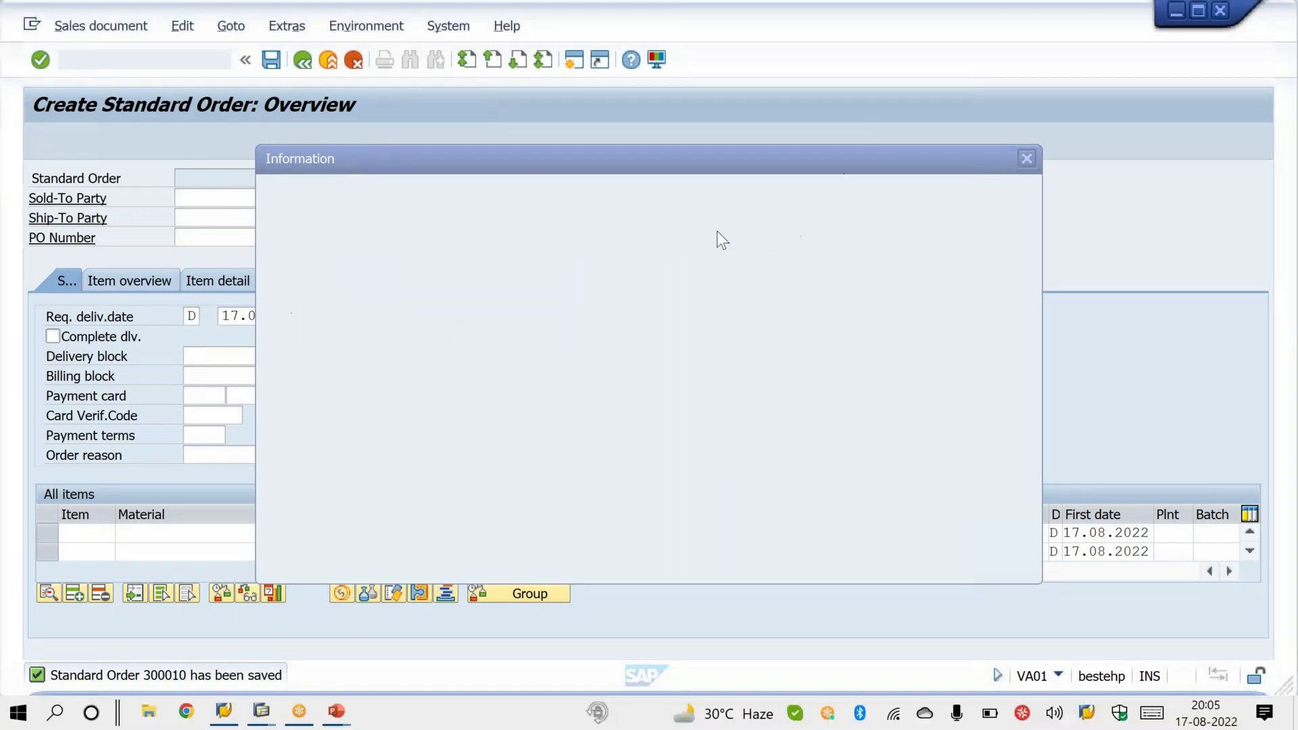
Step: Close the information message and enter the sold-to party's customer number in the new standard order
click(343, 336)
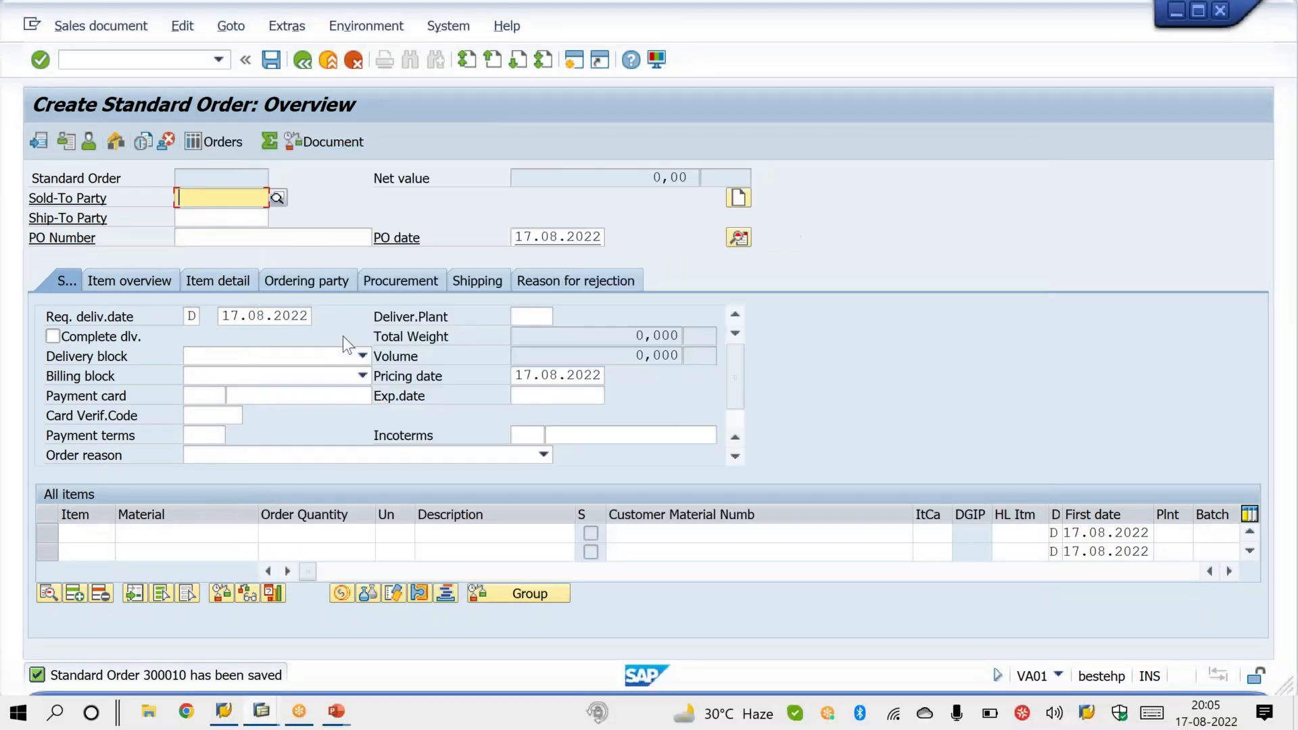
text(25)
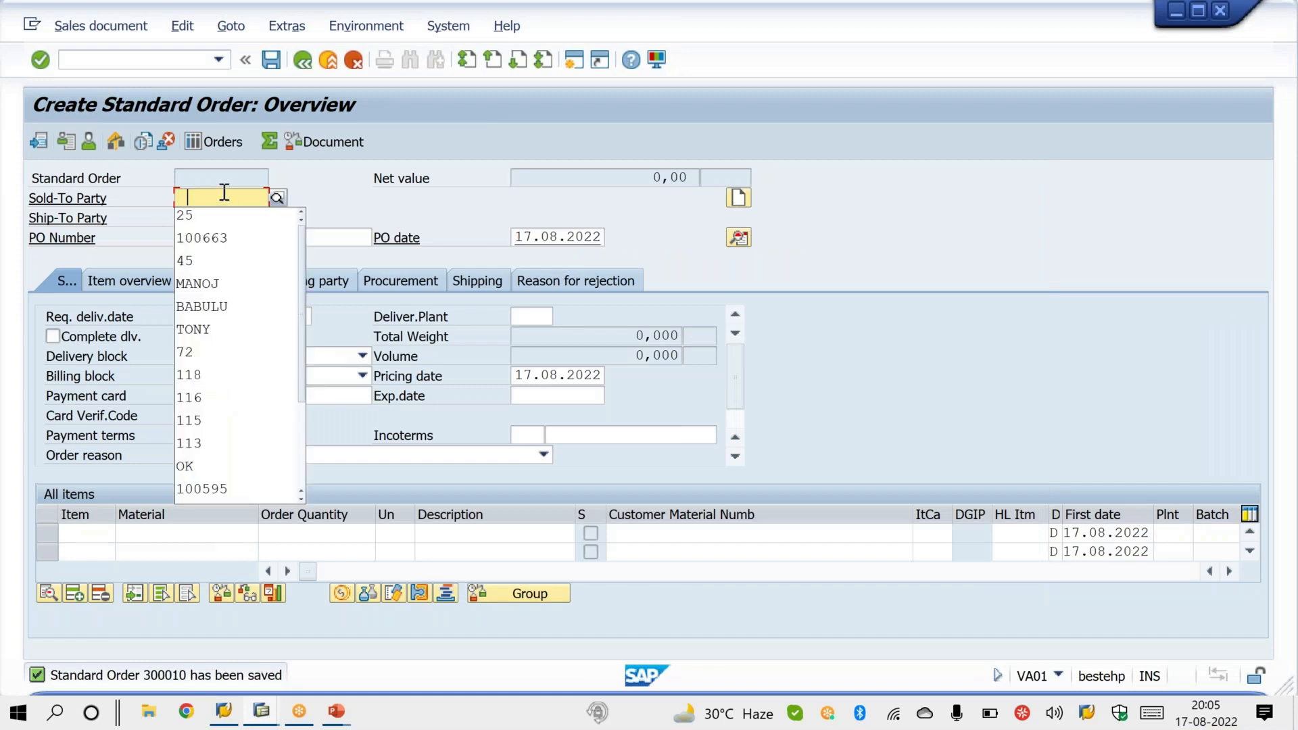
key(Return)
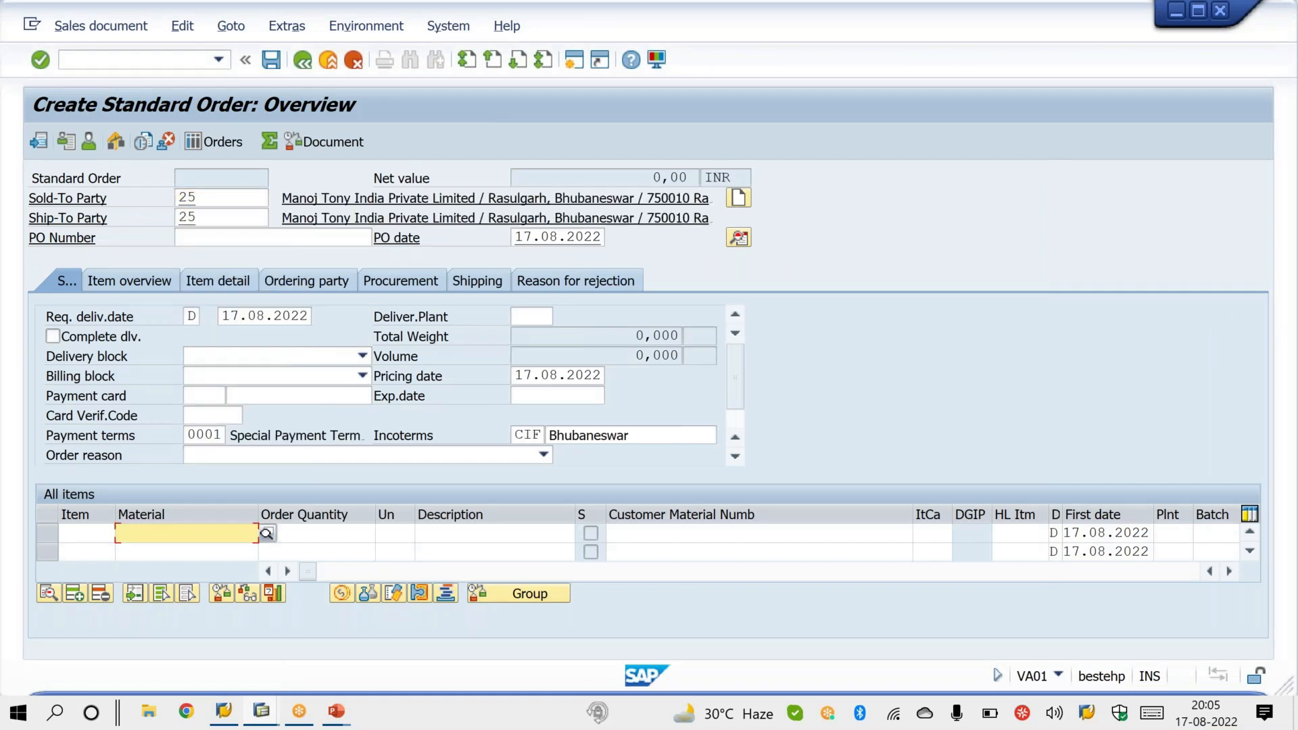
Step: Try to add an item for material MANOJK with order quantity 1, and close the resulting dialog
text(MANOJK)
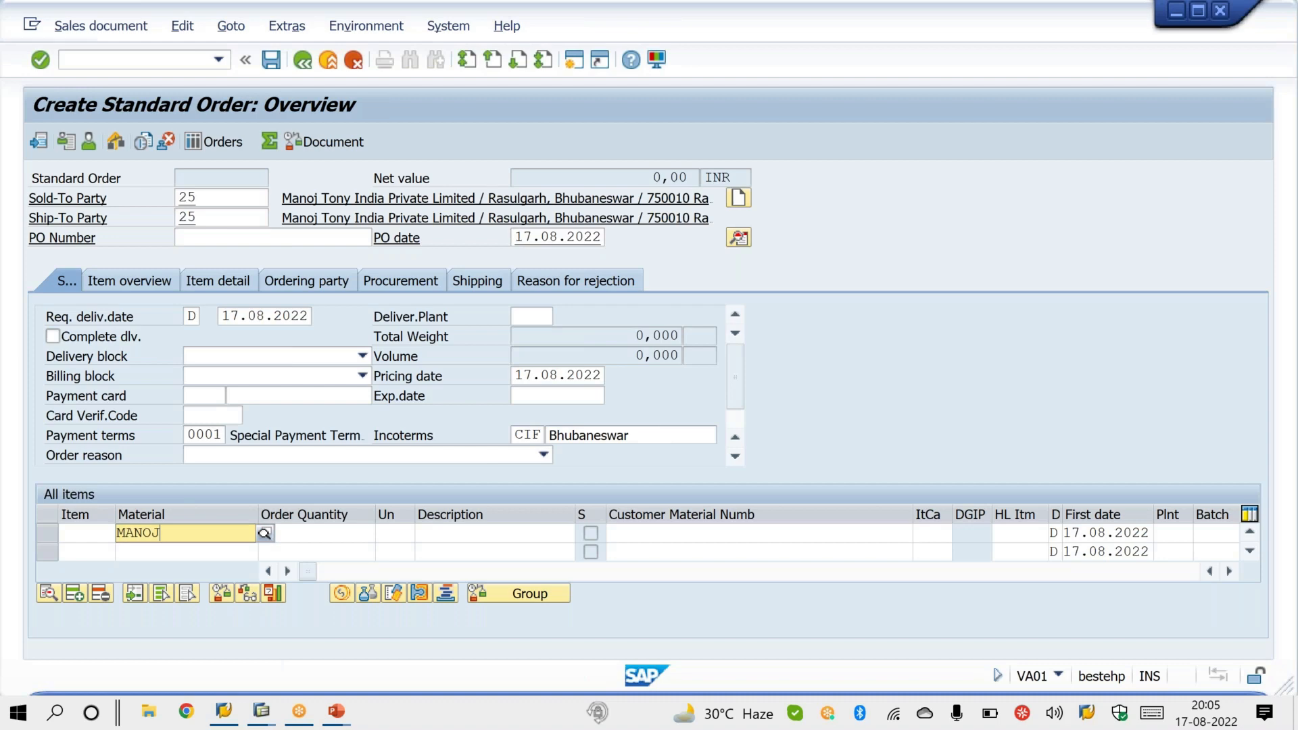
key(Tab)
text(1)
key(Return)
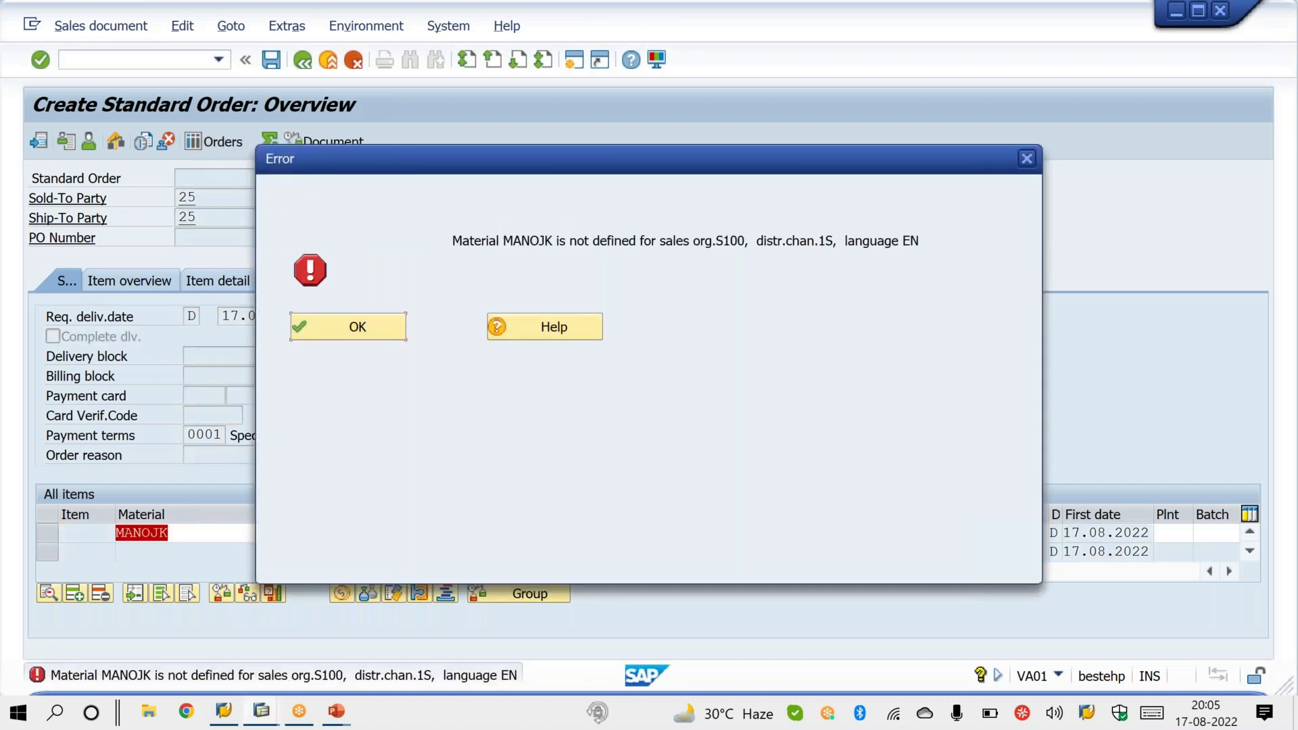
click(376, 331)
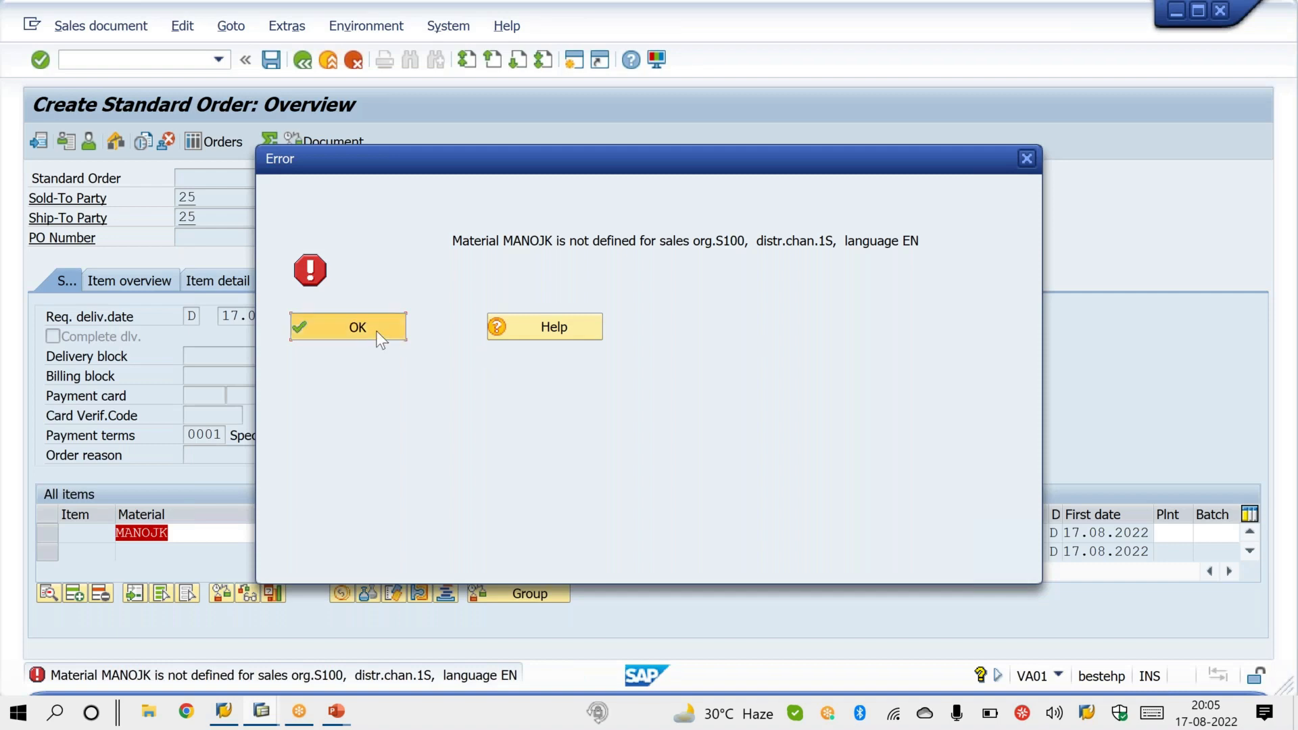
Step: Restart VA01 and create a returns order of type RE by copying billing document 1224 as the reference
click(165, 63)
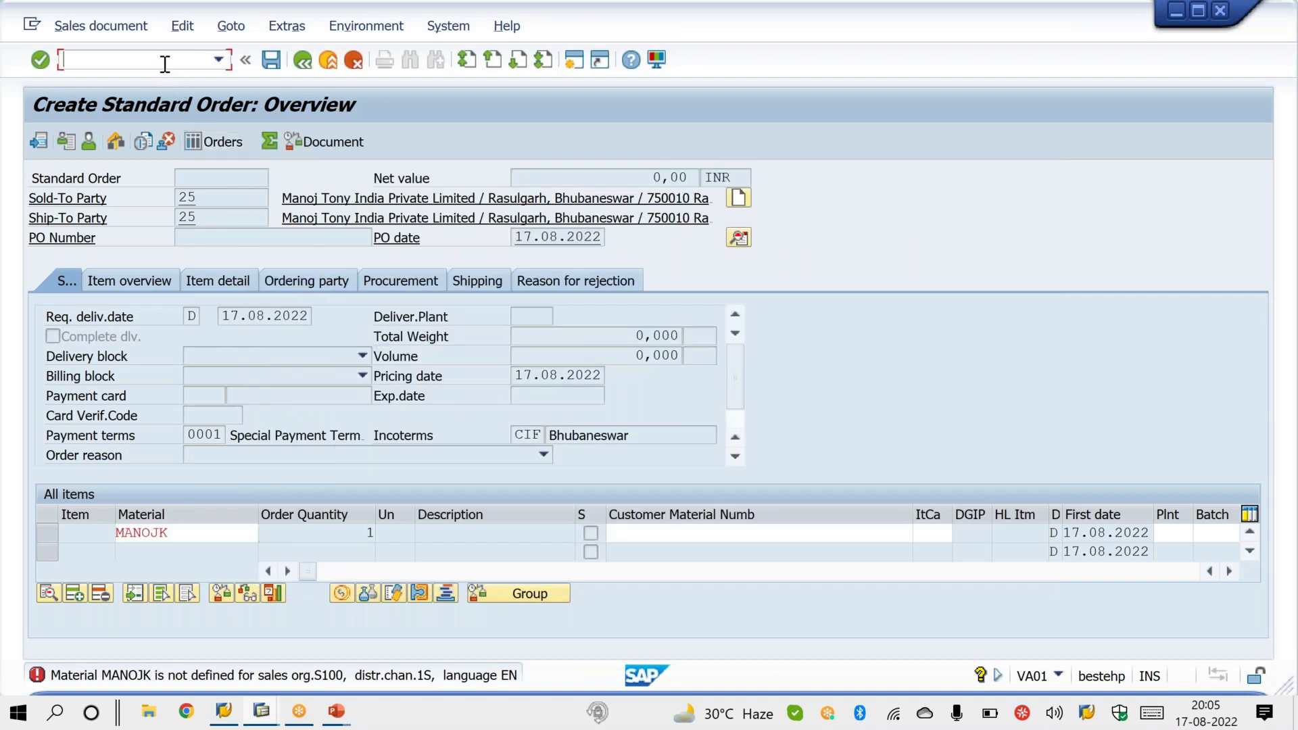
text(/nva01)
key(Return)
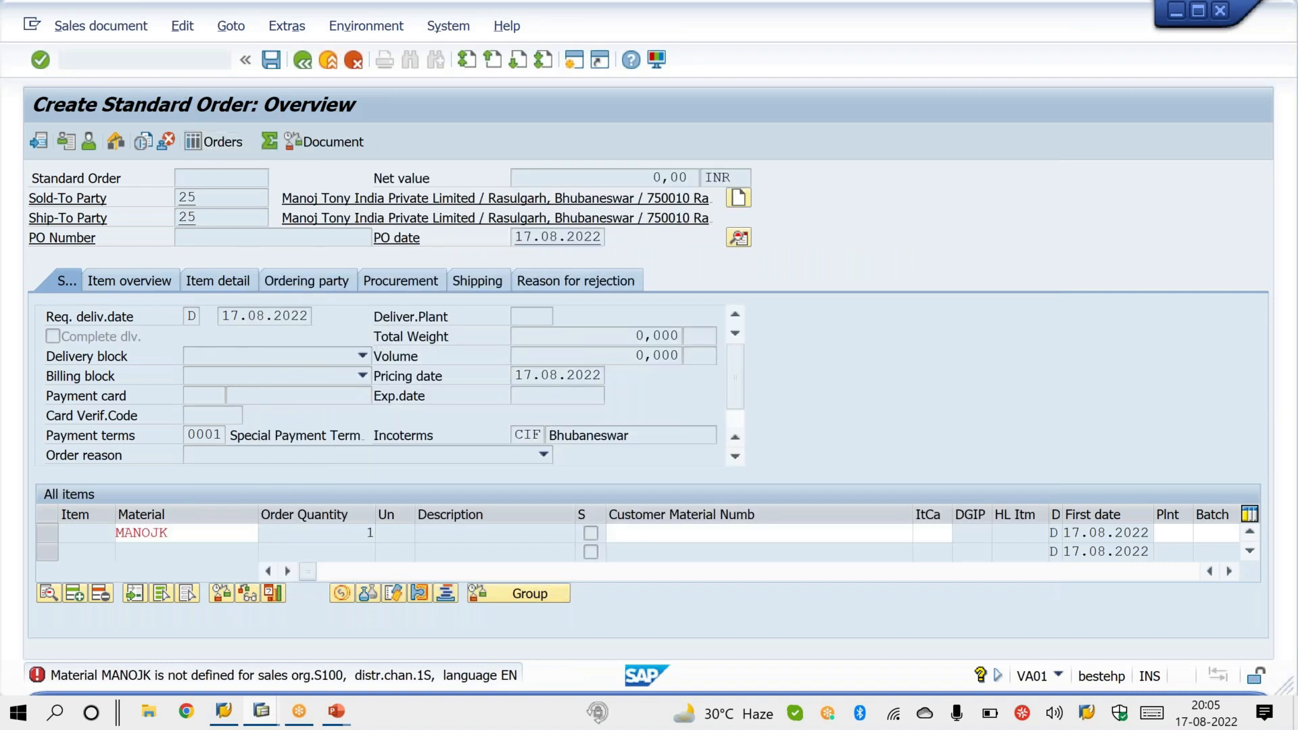
text(RE)
key(F5)
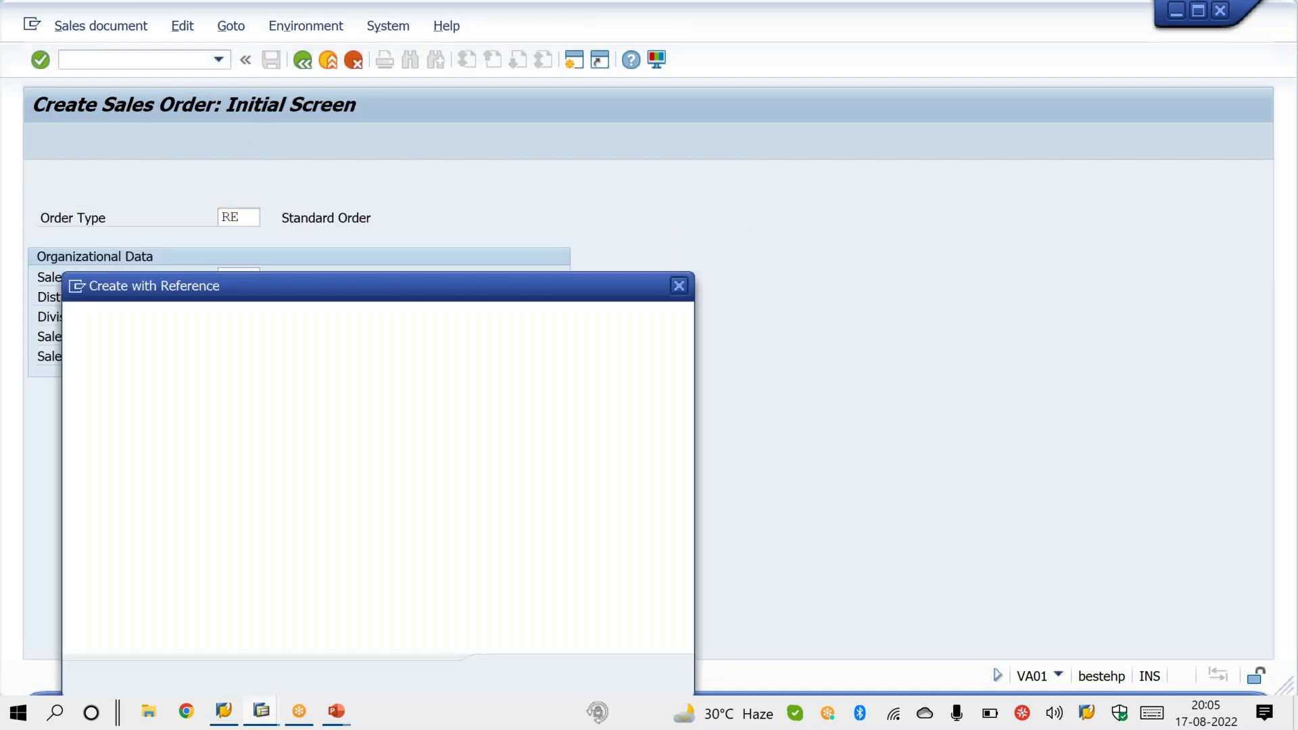
key(Down)
key(Return)
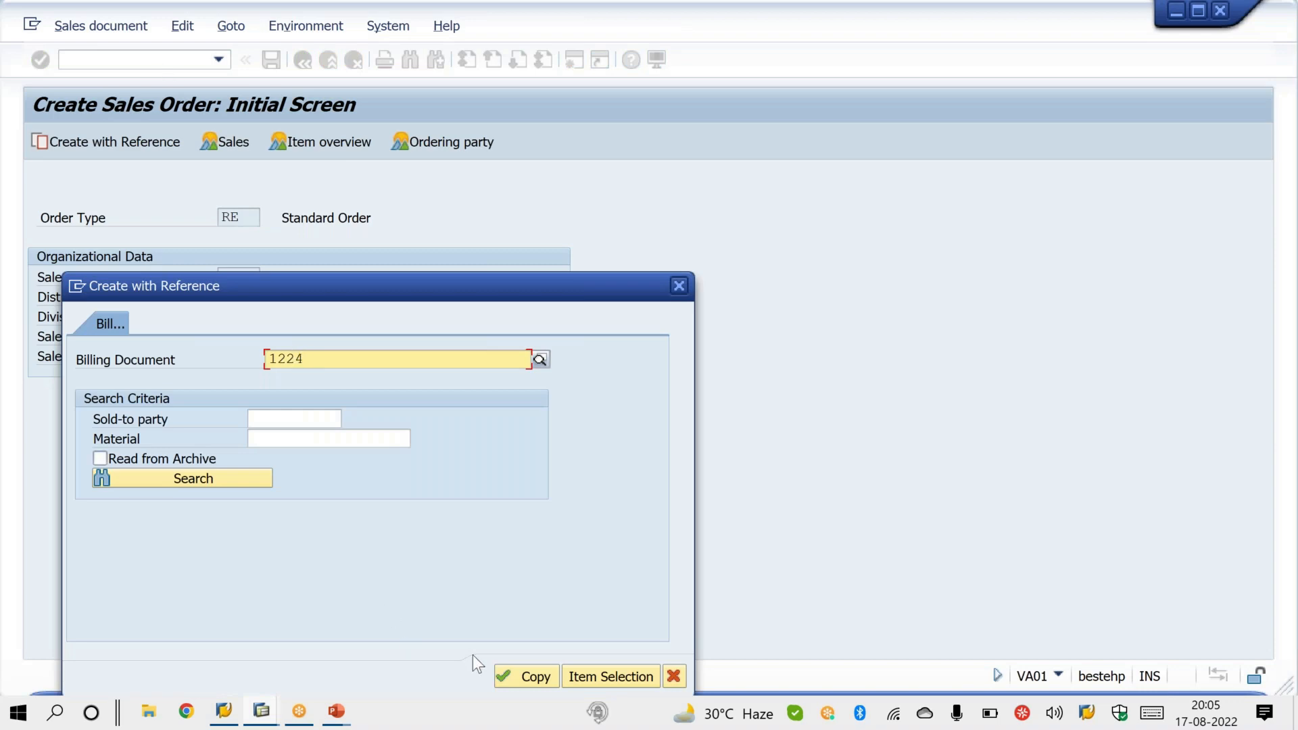
click(545, 675)
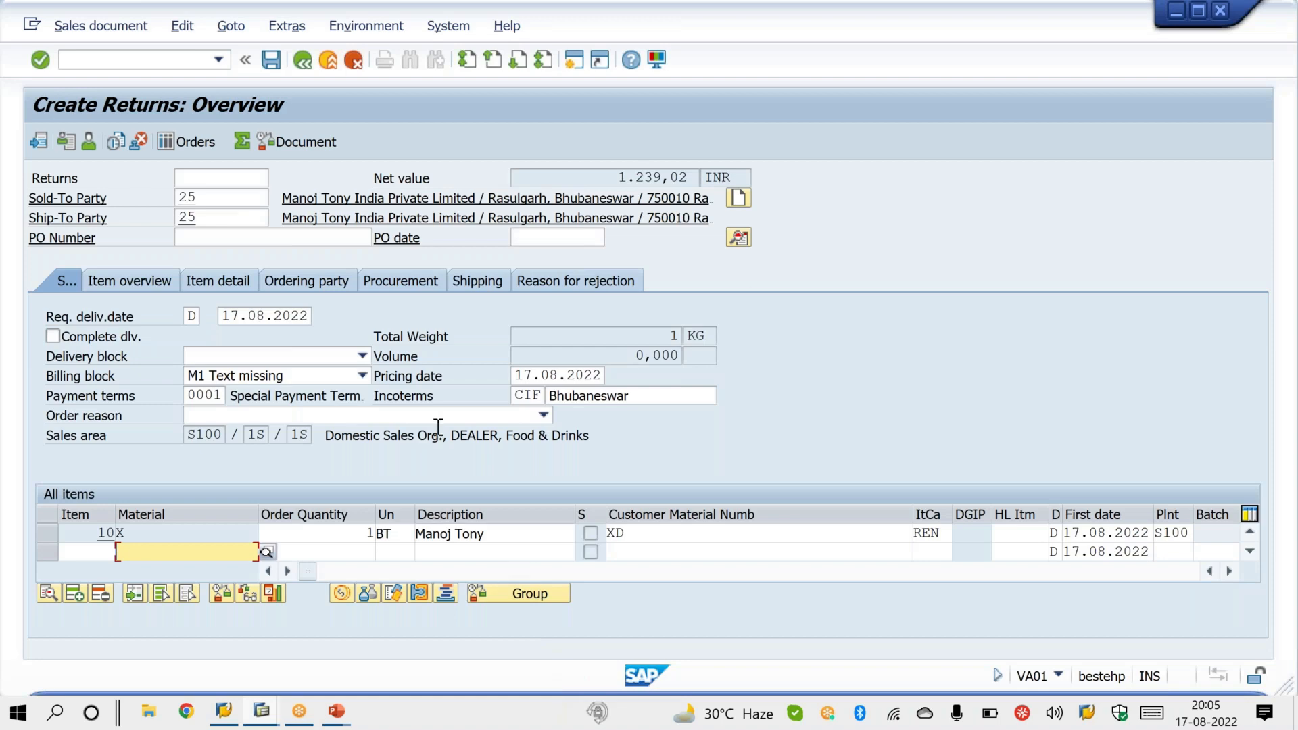
Step: Try to save the returns order without an order reason, close the dialog and switch to the PowerPoint presentation
click(274, 64)
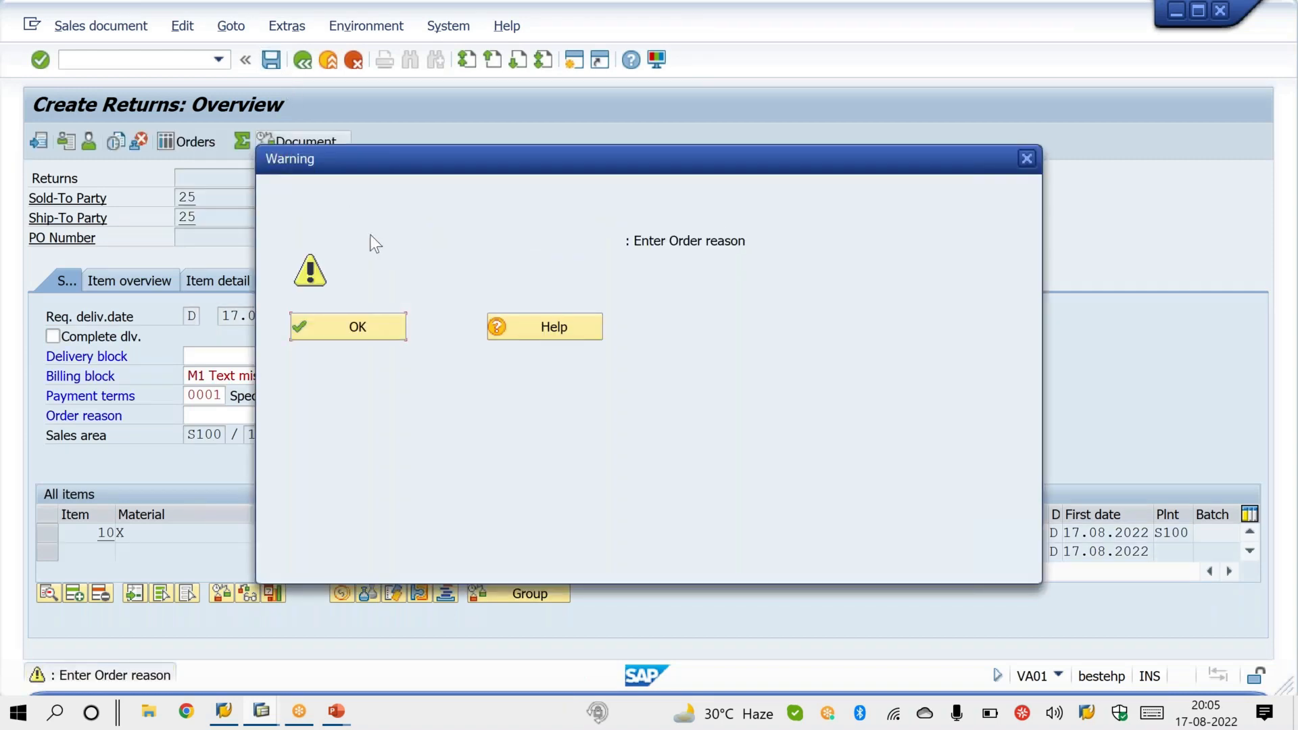
click(387, 331)
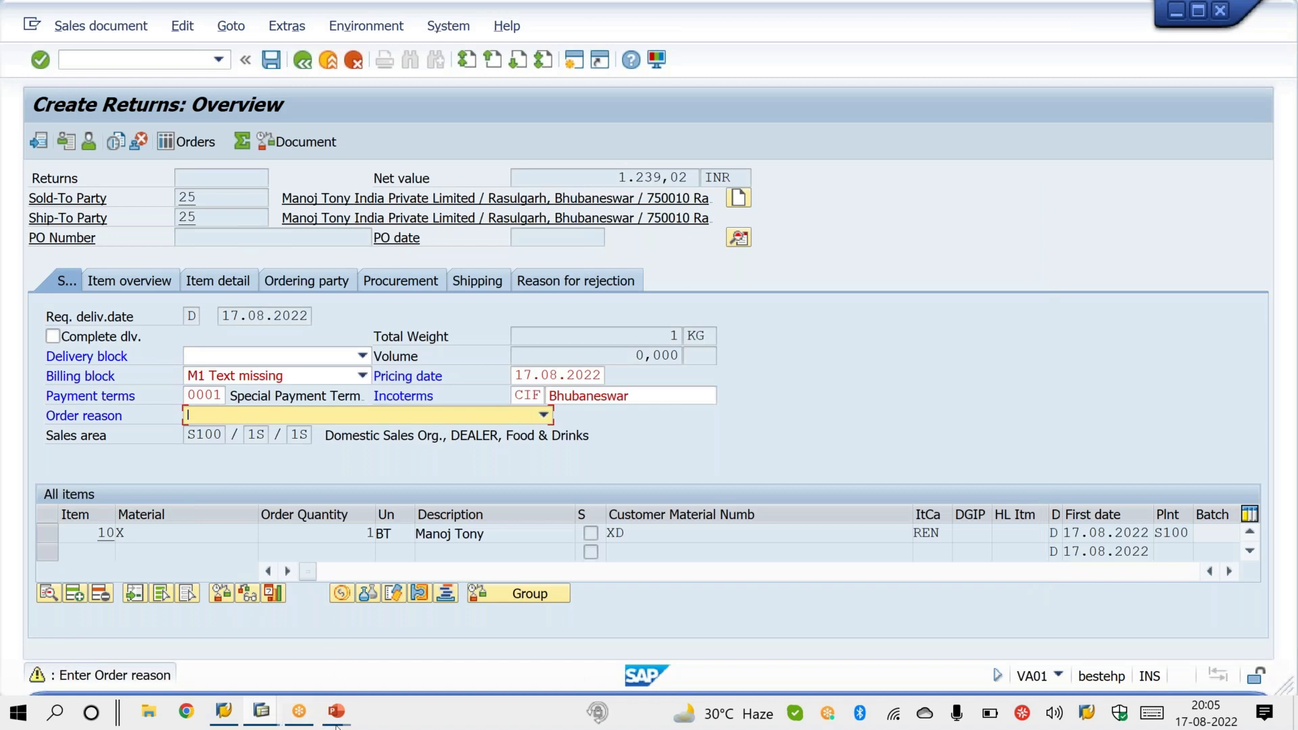
mouse_move(338, 716)
mouse_move(437, 635)
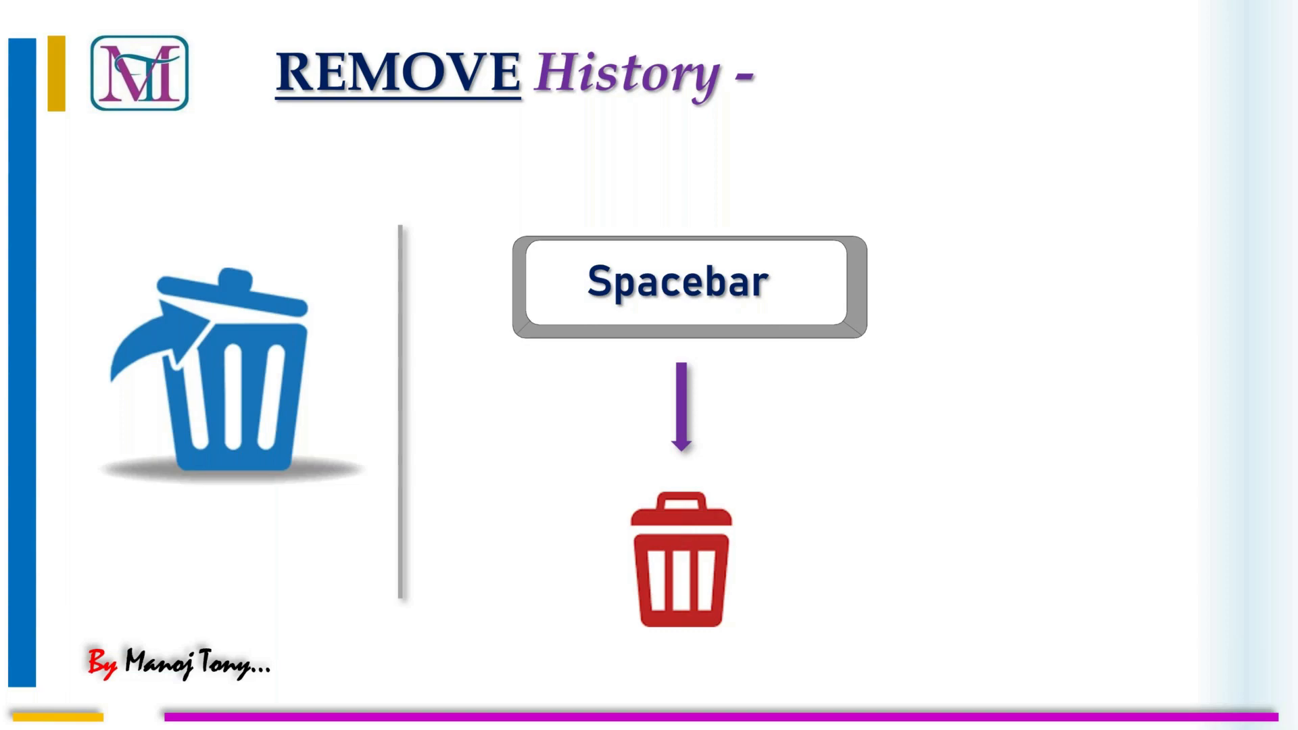
Step: Switch back to SAP and start the material creation transaction MM01
key(alt+Tab)
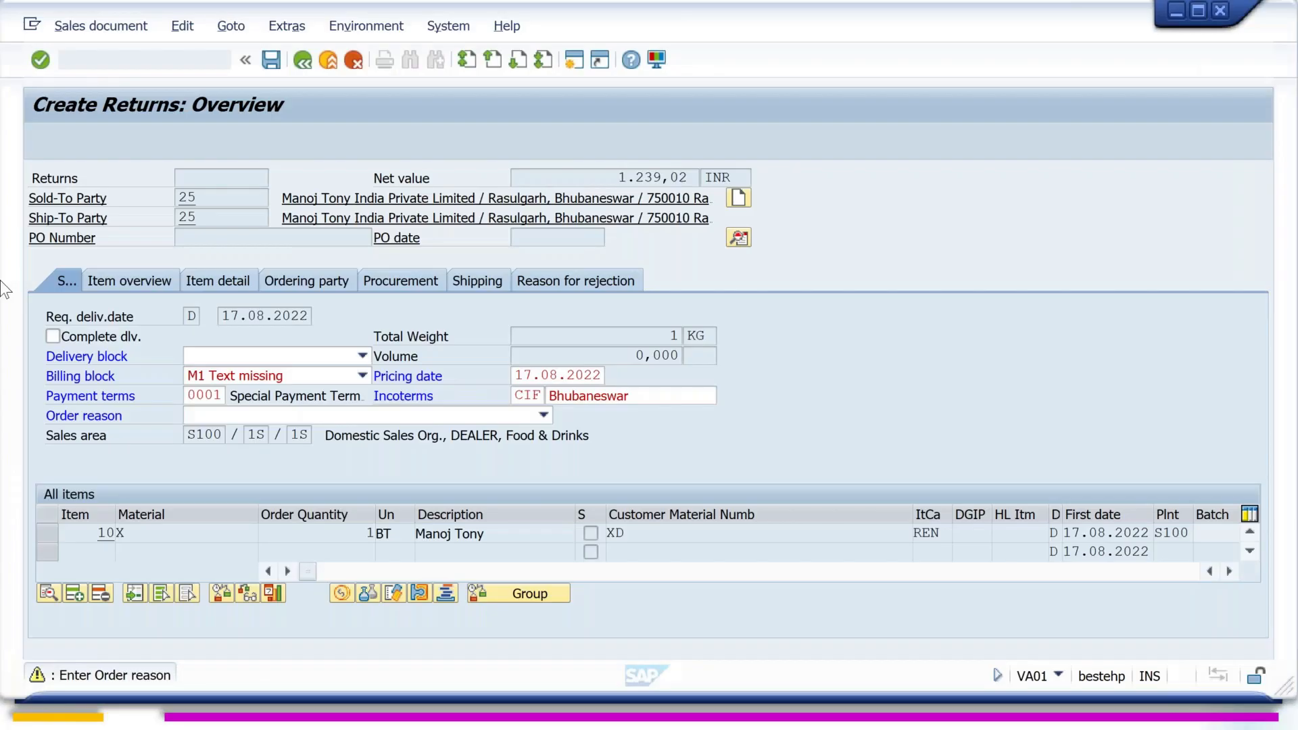
text(/nmm01)
key(Return)
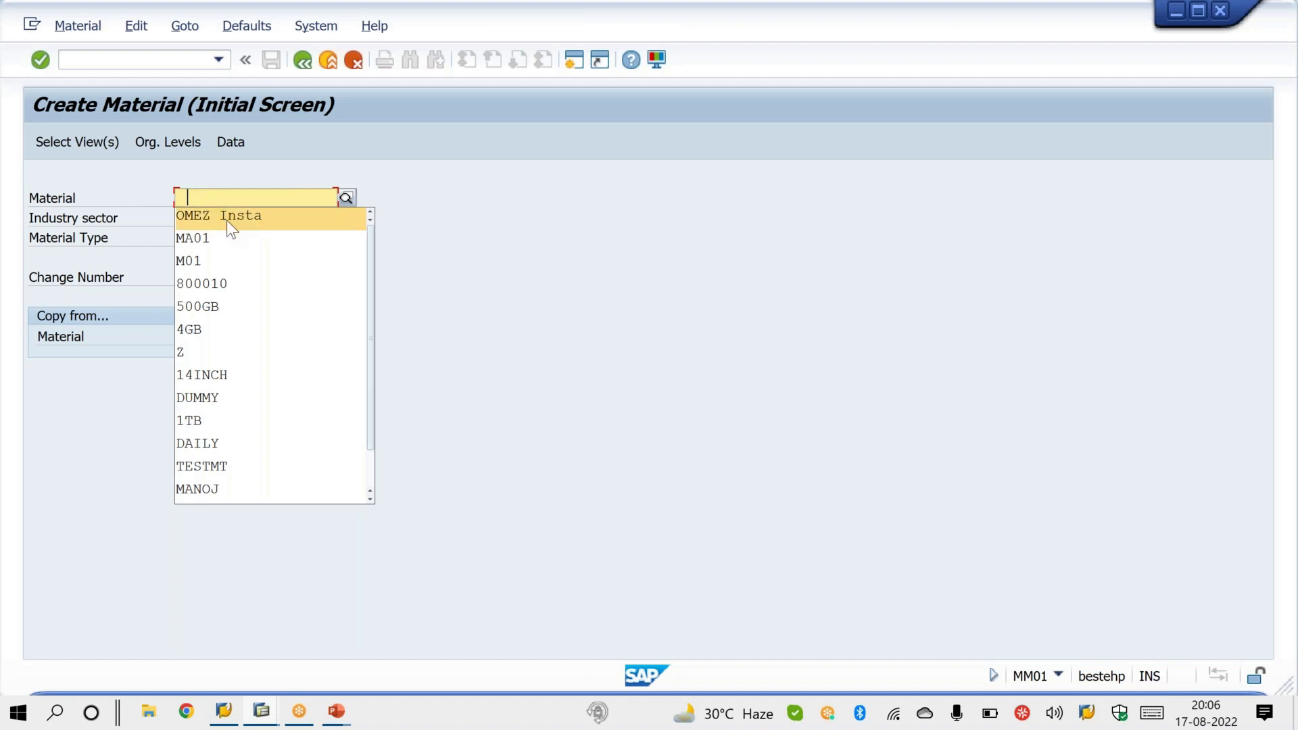
Step: Delete the entries OMEZ Insta, MA01, M01, 800010 and 500GB from the Material field's input history
key(Delete)
key(Delete)
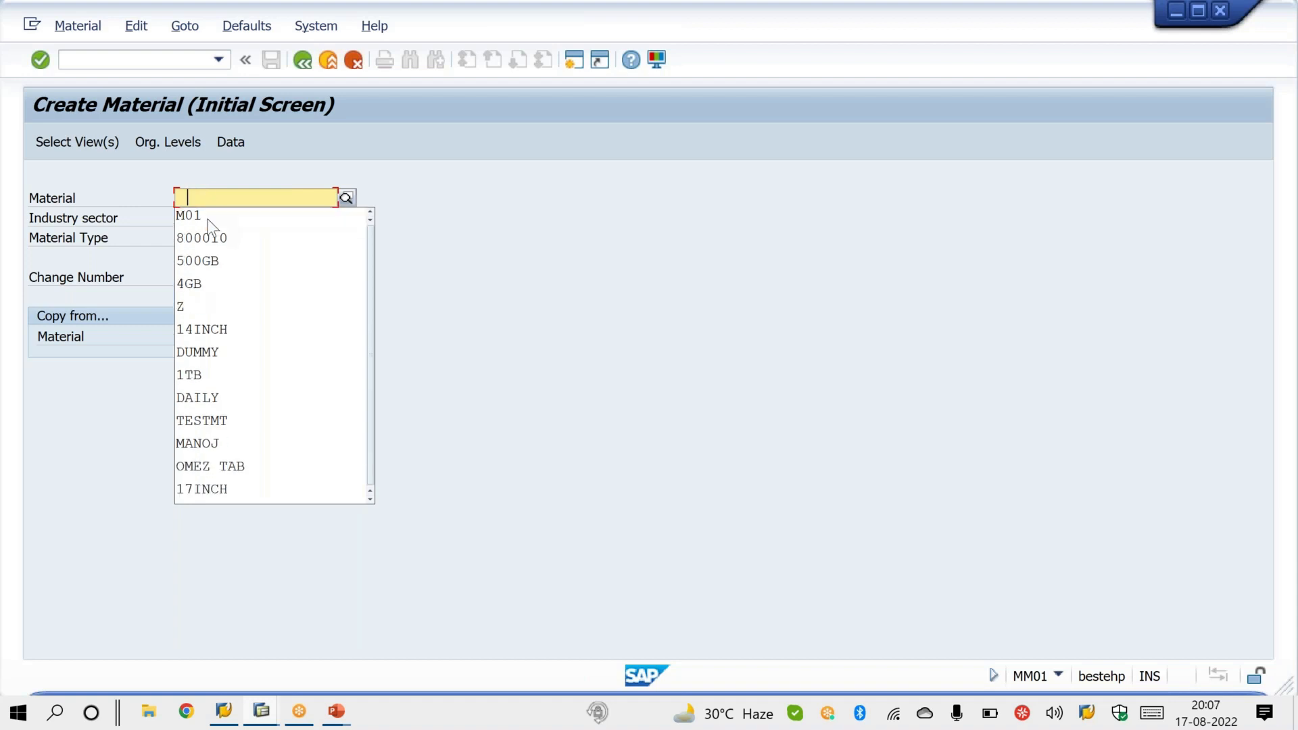
key(Delete)
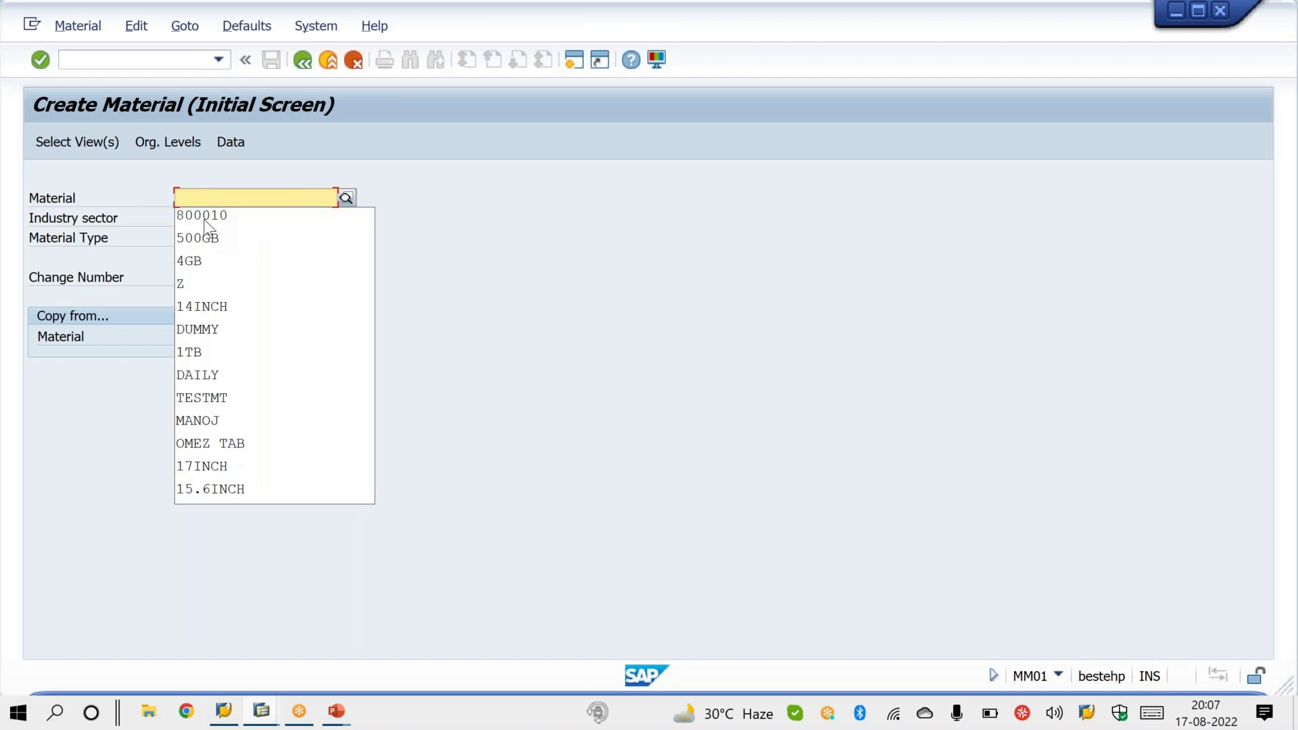
key(Delete)
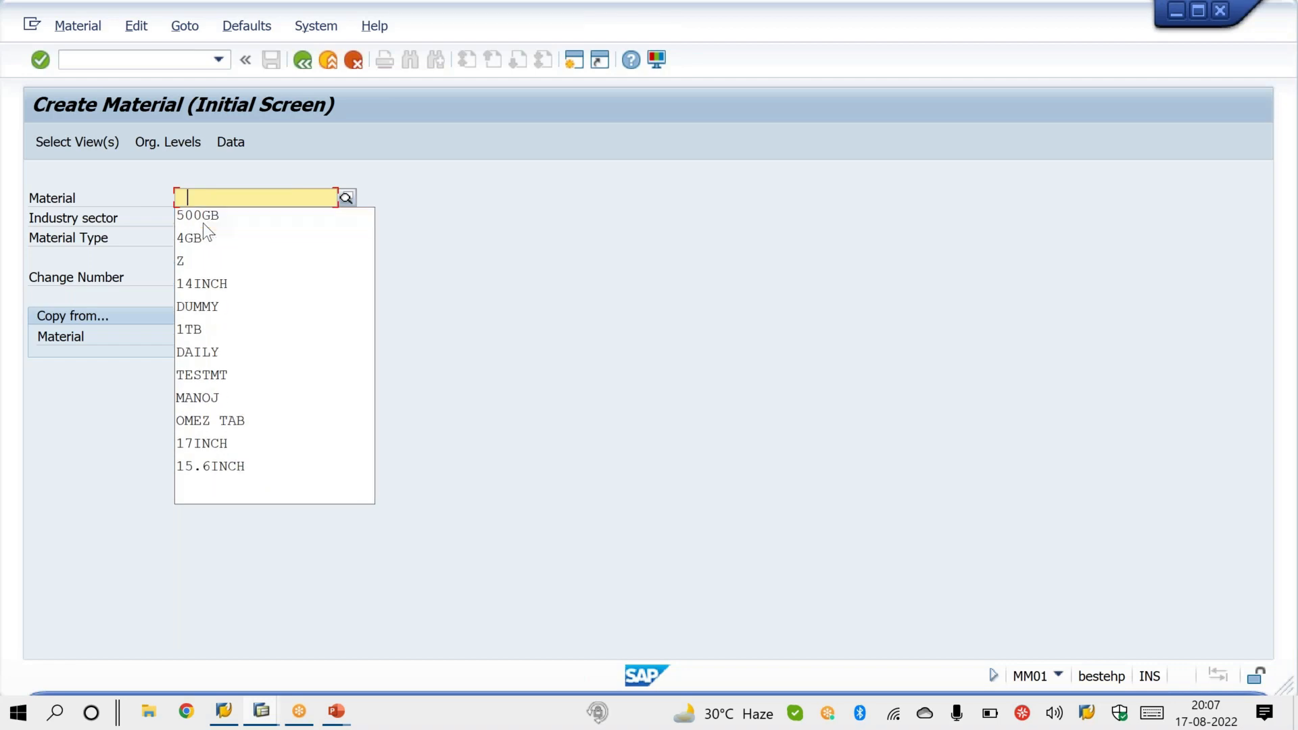
Step: Delete all remaining entries, from 4GB through 15.6INCH, from the Material field's input history
key(Delete)
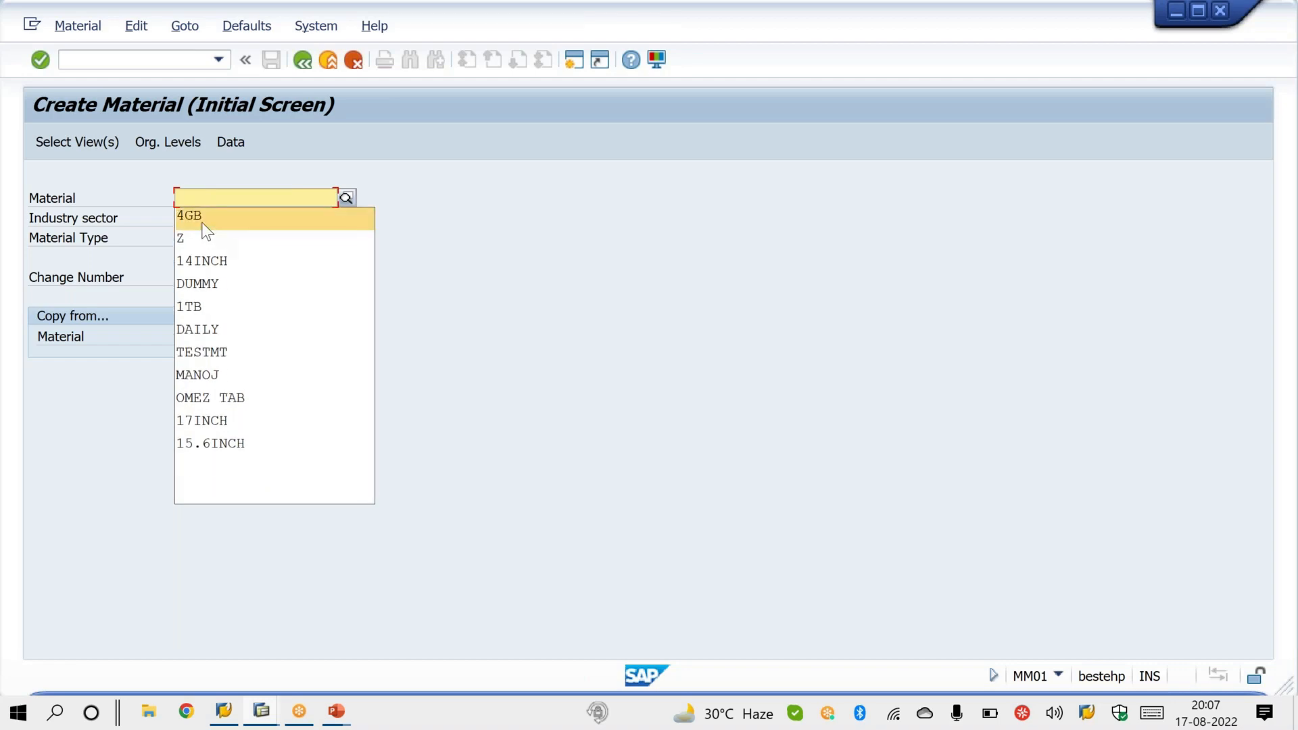
key(Delete)
key(Delete)
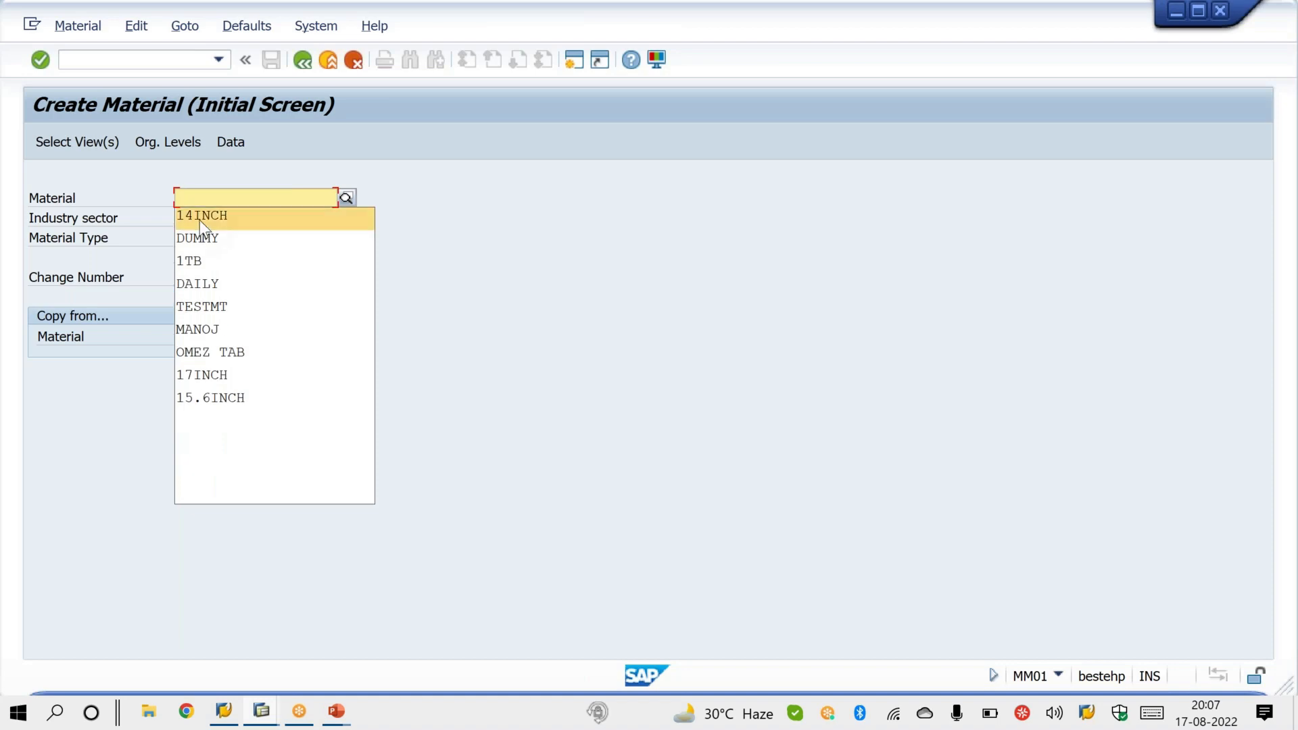
key(Delete)
key(Delete)
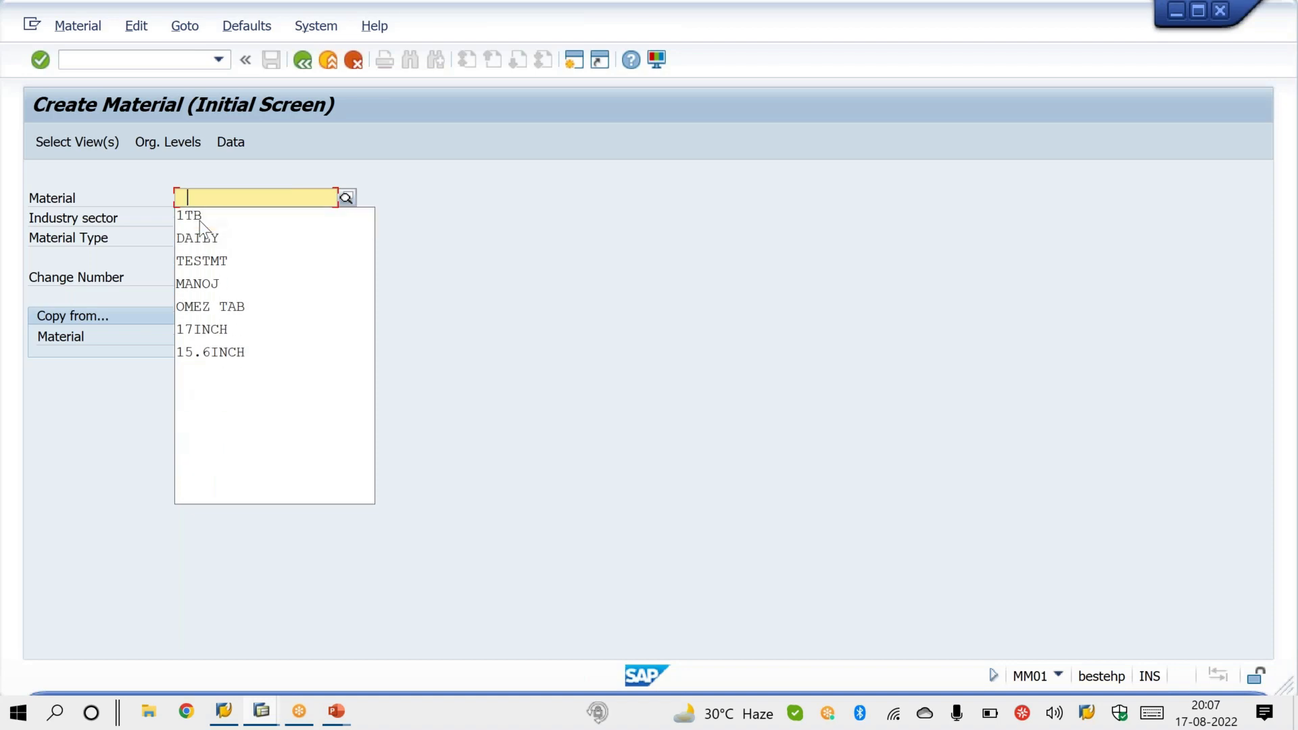
key(Delete)
key(Down)
key(Delete)
key(Down)
key(Delete)
key(Down)
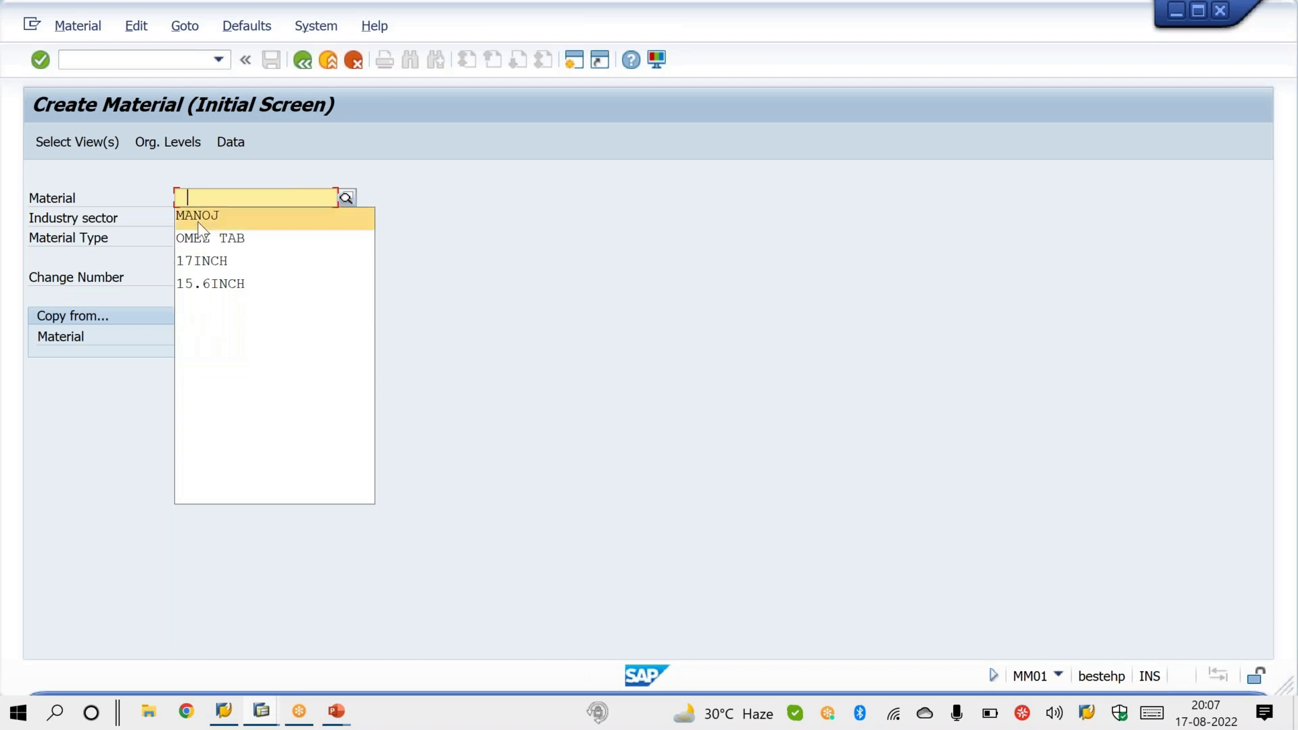
key(Delete)
key(Down)
key(Delete)
key(Down)
key(Delete)
key(Down)
key(Delete)
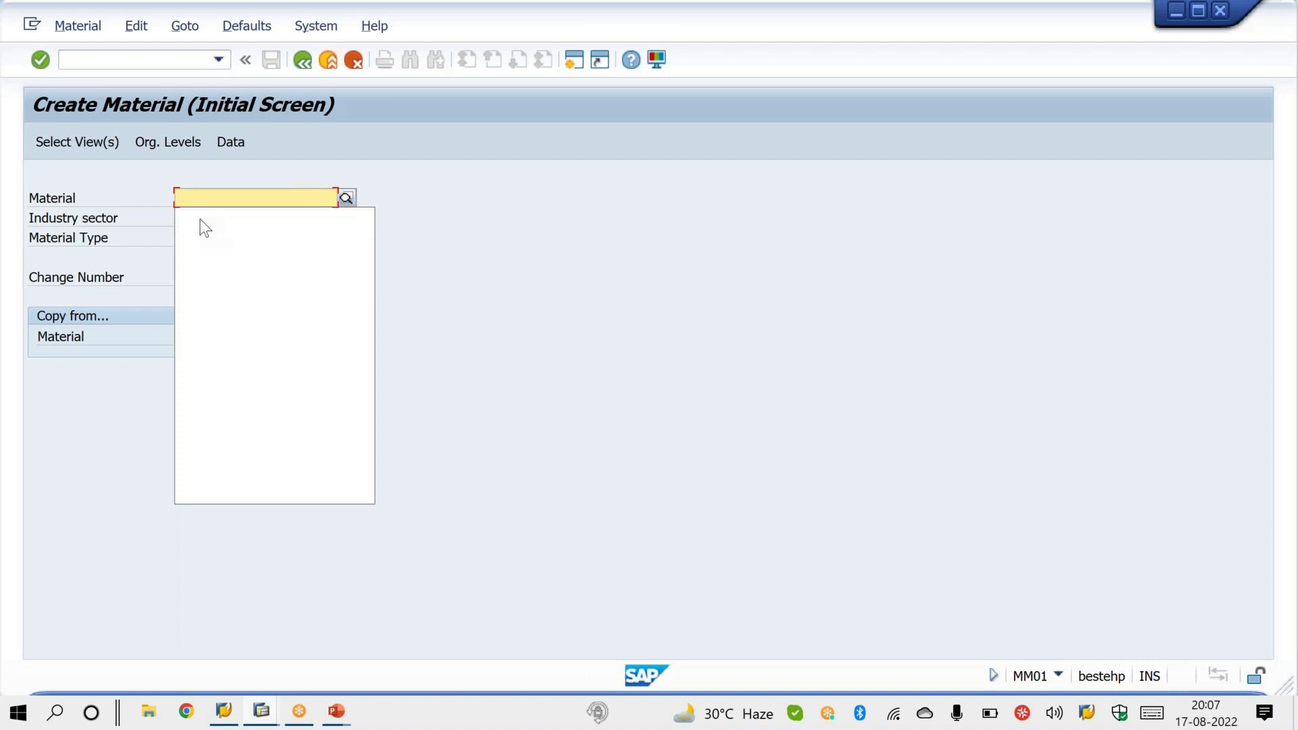
click(211, 200)
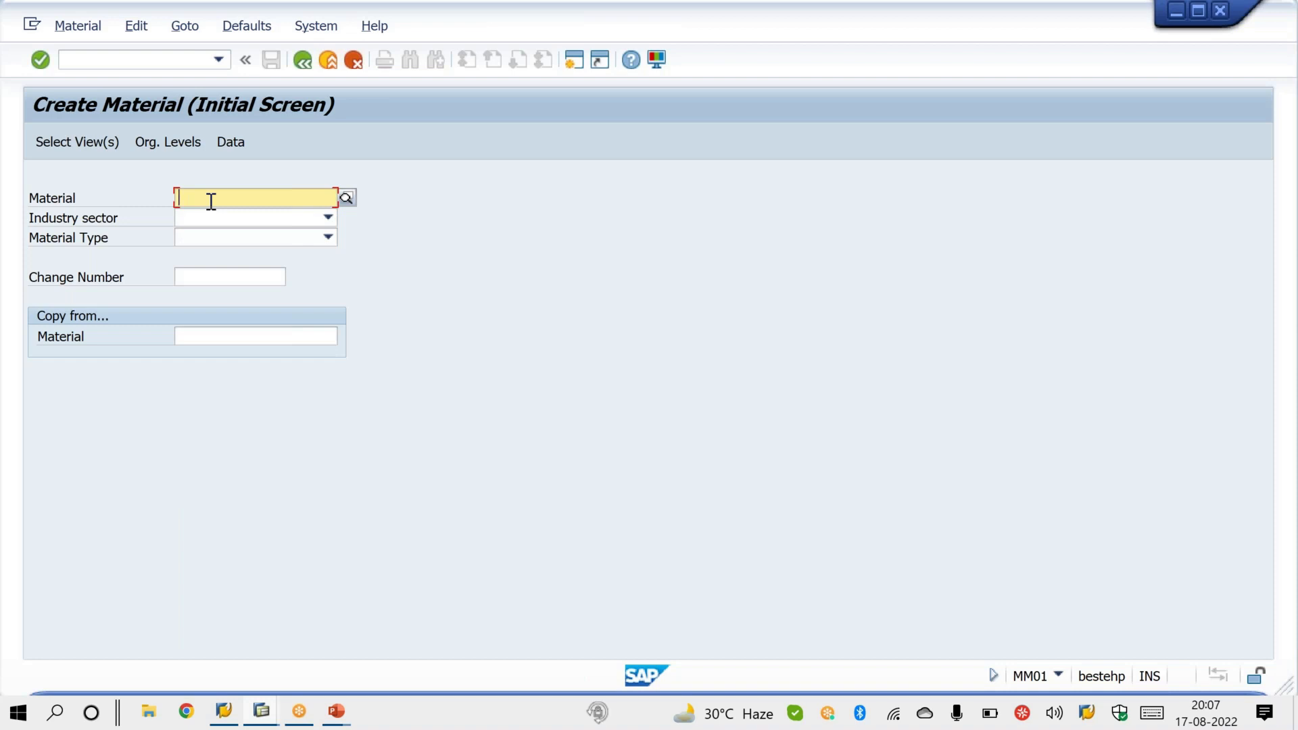
Step: Switch to the PowerPoint slide show, advance to the Start Transaction slide and ink check marks beside Extras, Set start transaction and VA01
click(337, 713)
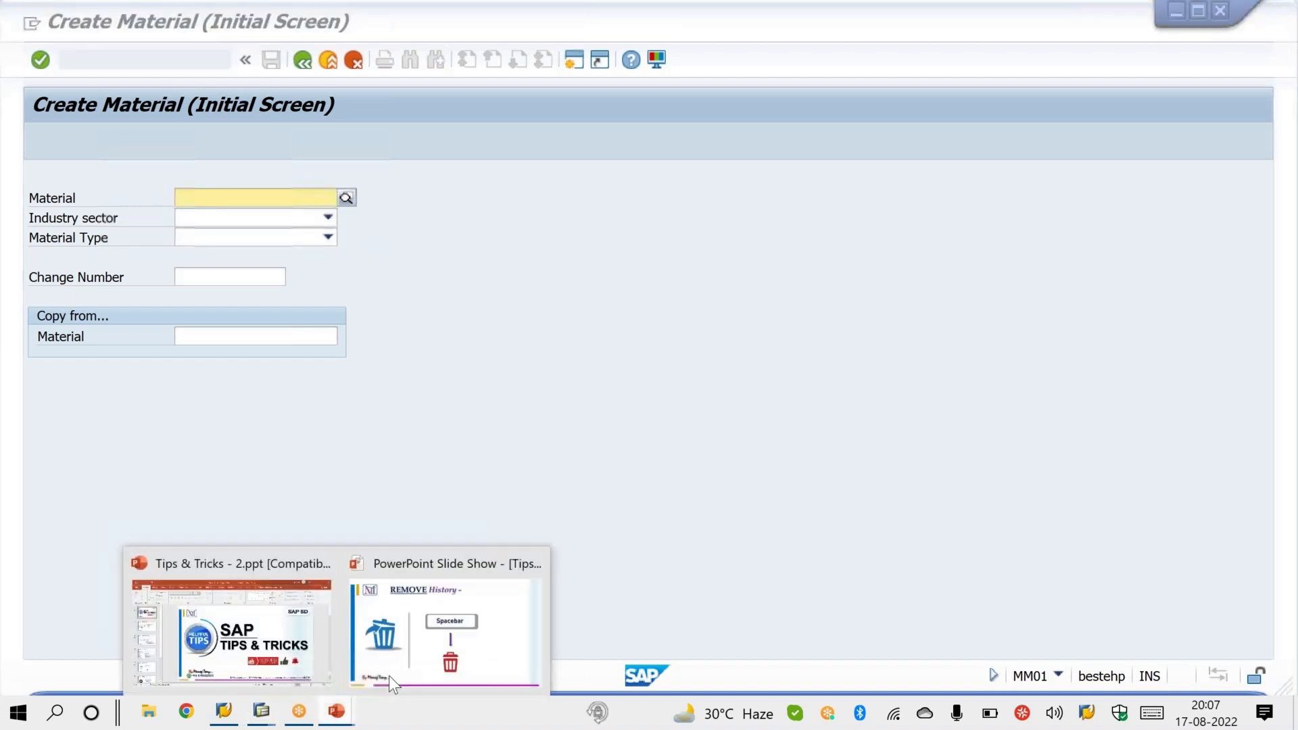
click(388, 675)
key(Right)
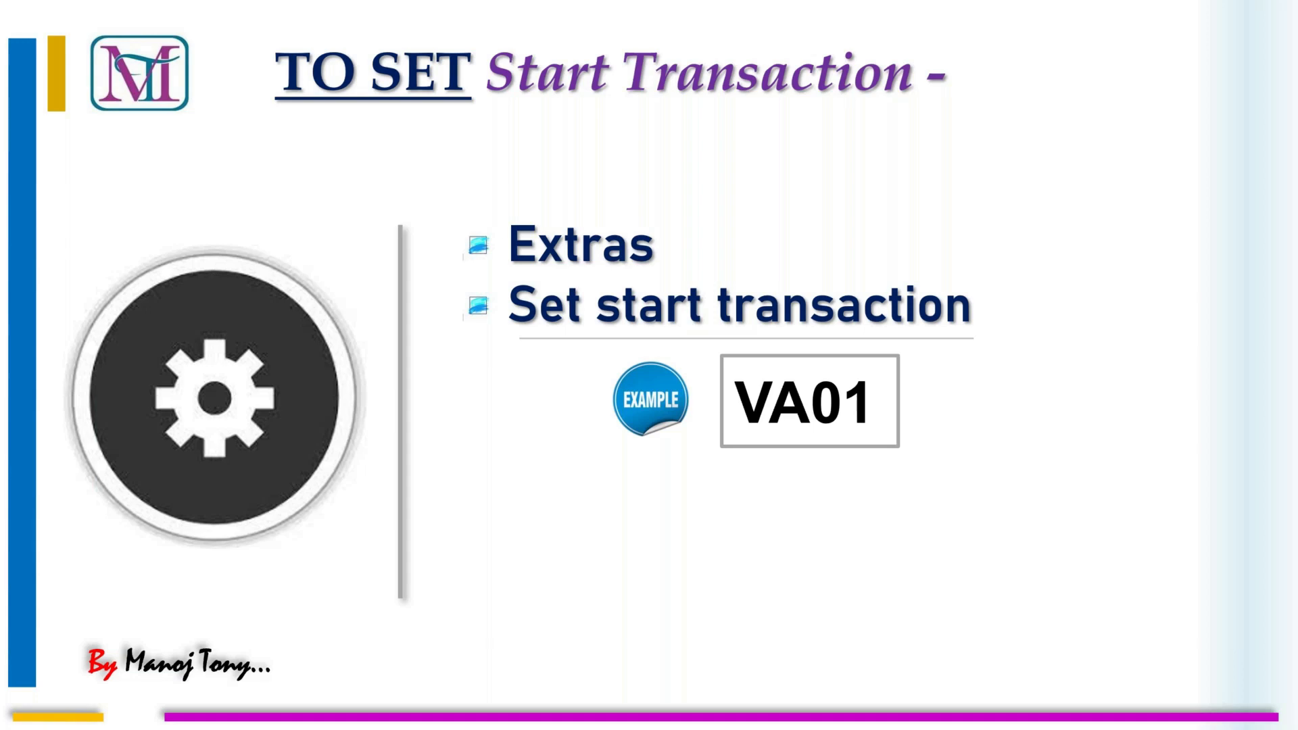
drag(496, 236, 547, 209)
mouse_move(495, 295)
mouse_down()
mouse_move(514, 305)
mouse_move(549, 277)
mouse_up()
drag(924, 415, 971, 390)
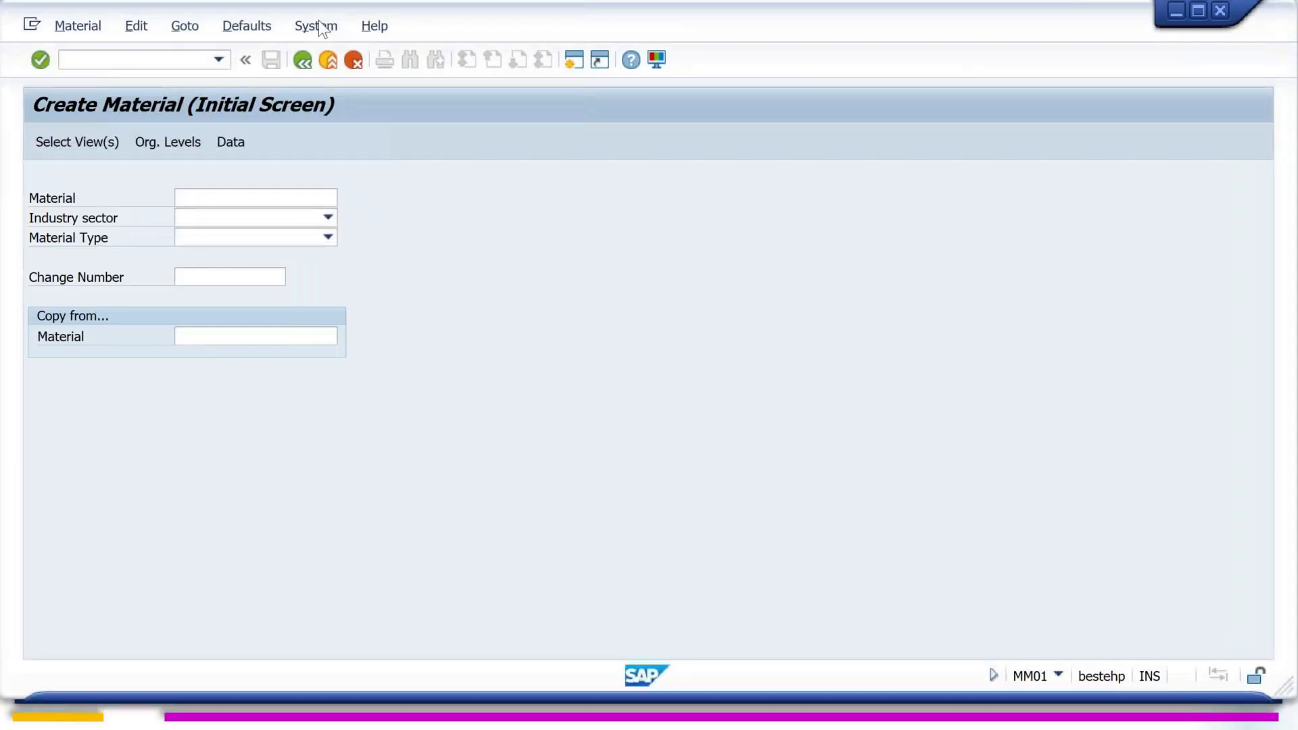
Step: Leave the material creation transaction in SAP and set VF01 as the start transaction
click(186, 60)
text(/N)
key(Return)
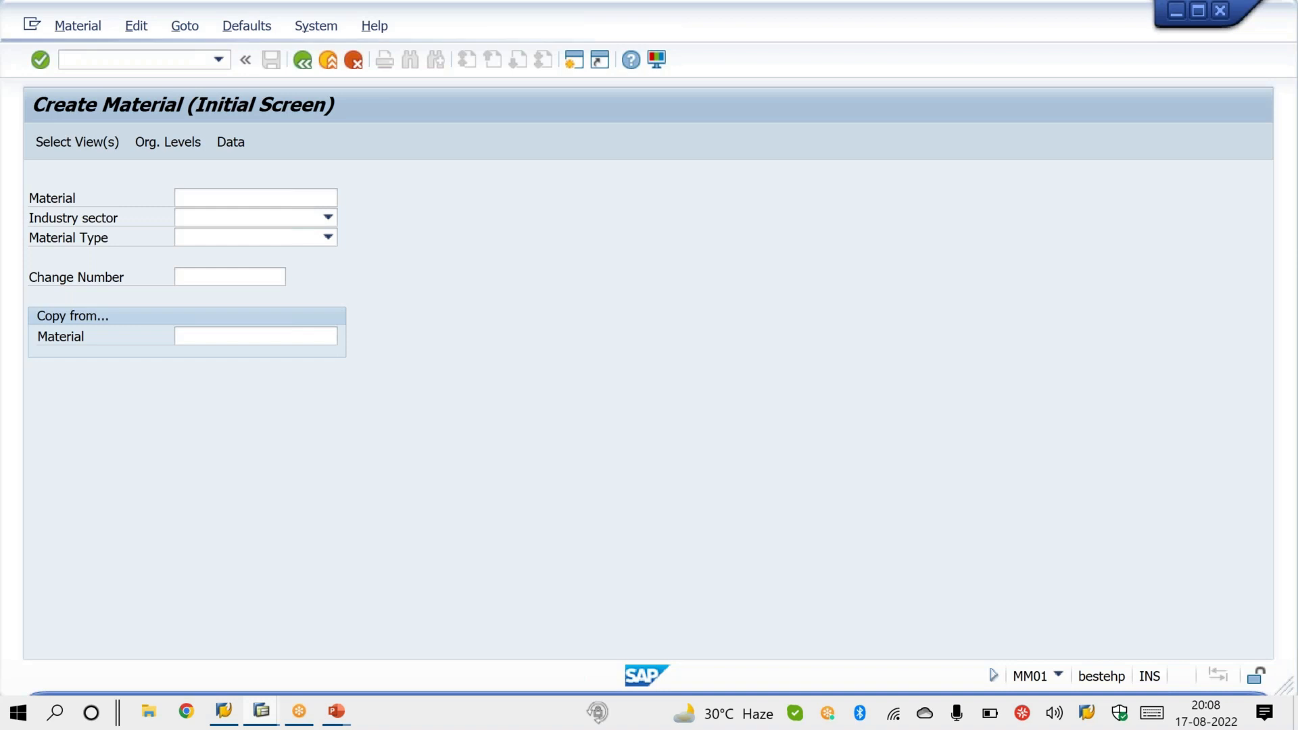
click(261, 30)
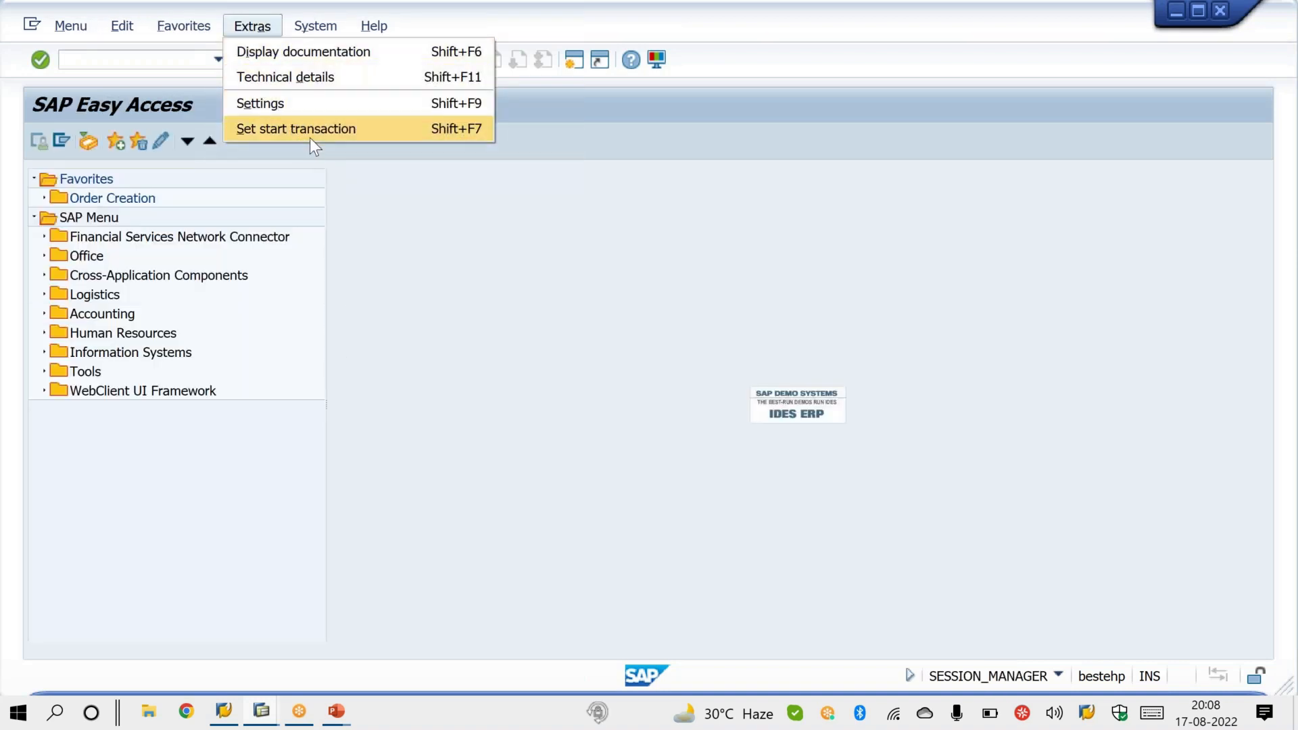
click(336, 140)
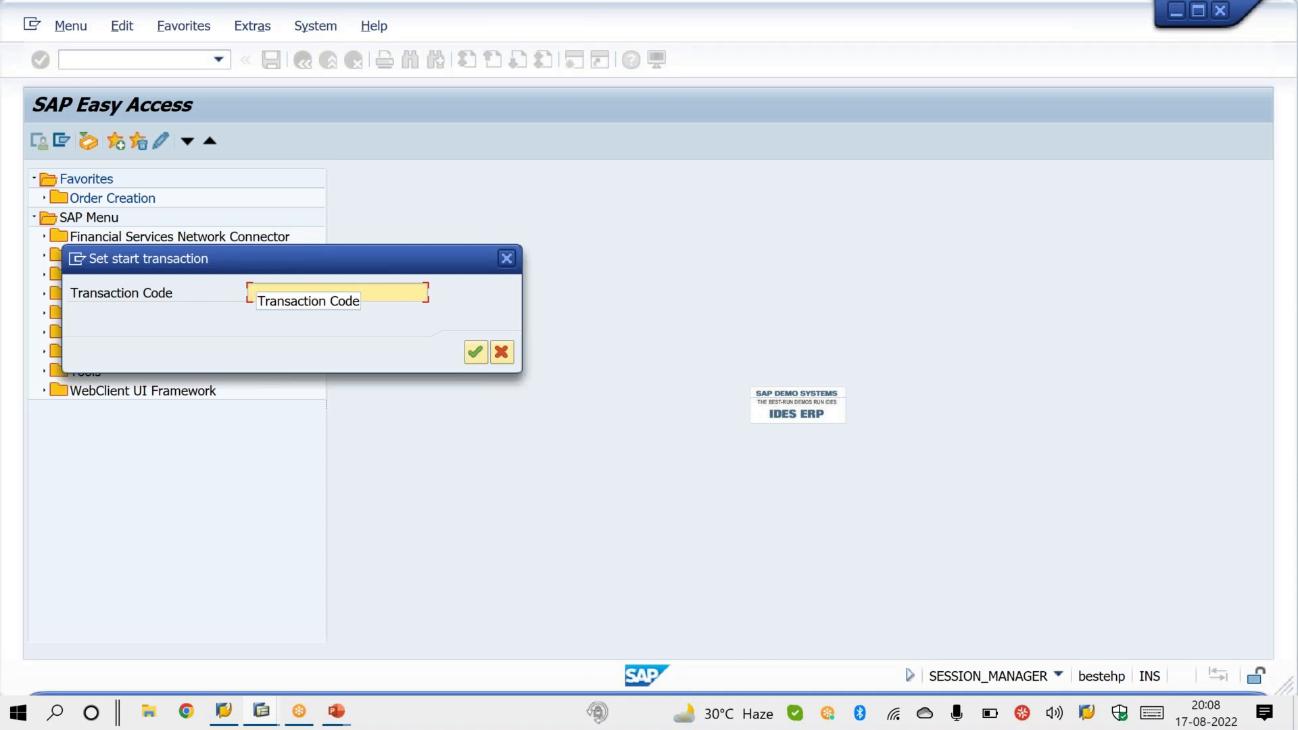
text(VF01)
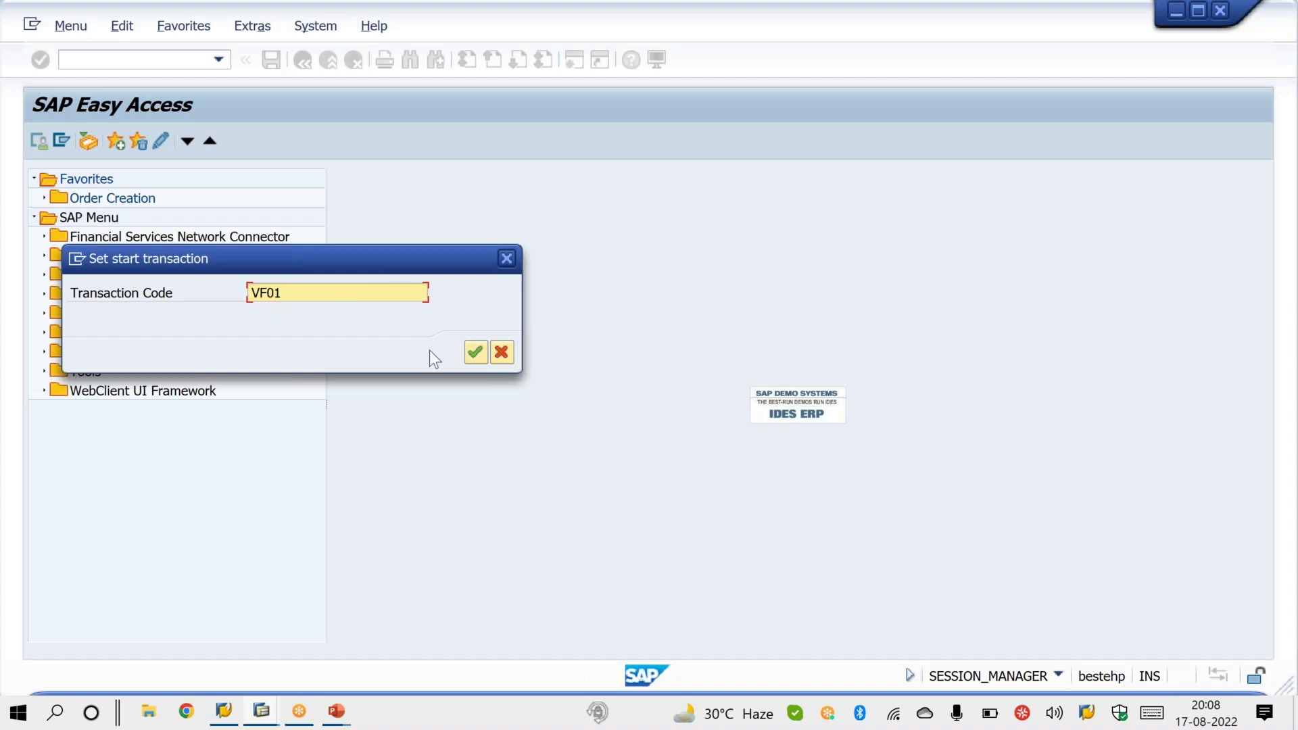
click(475, 352)
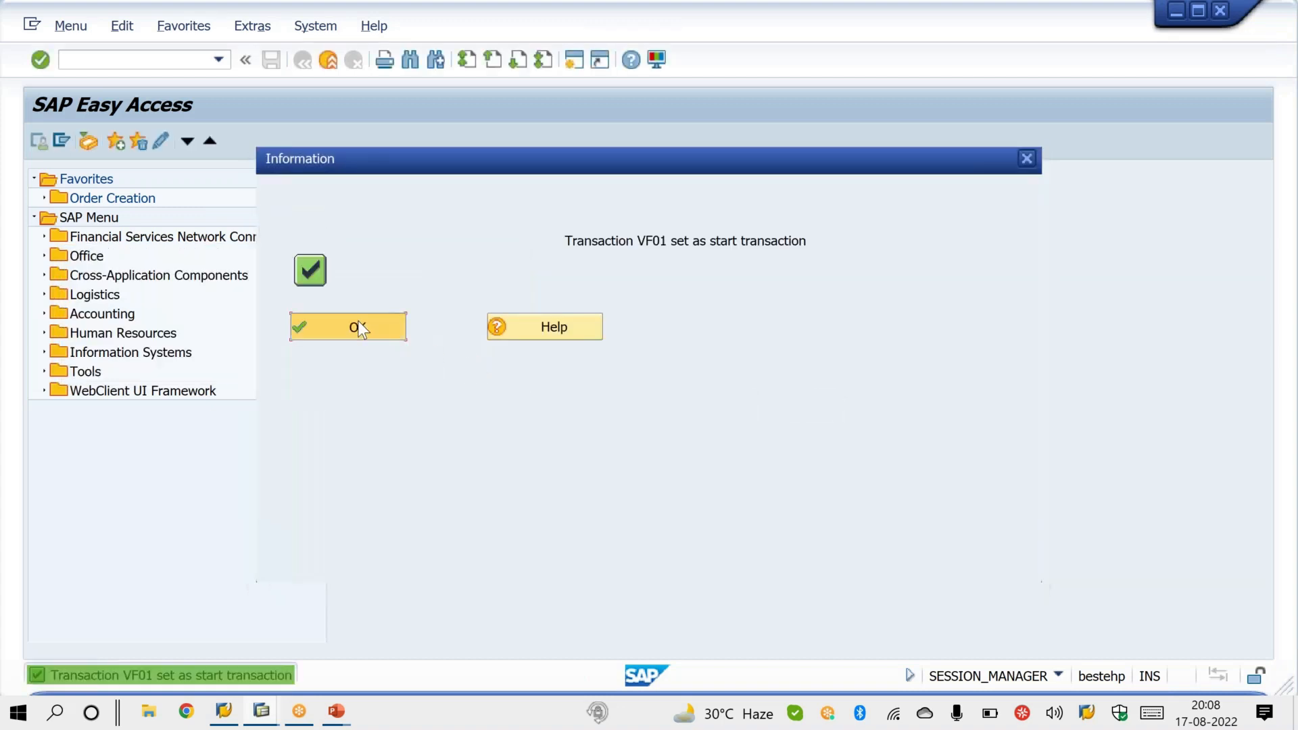
click(359, 324)
Step: Log off from SAP with /NEX and end the PowerPoint slide show, keeping the ink annotations
click(165, 59)
text(/NEX)
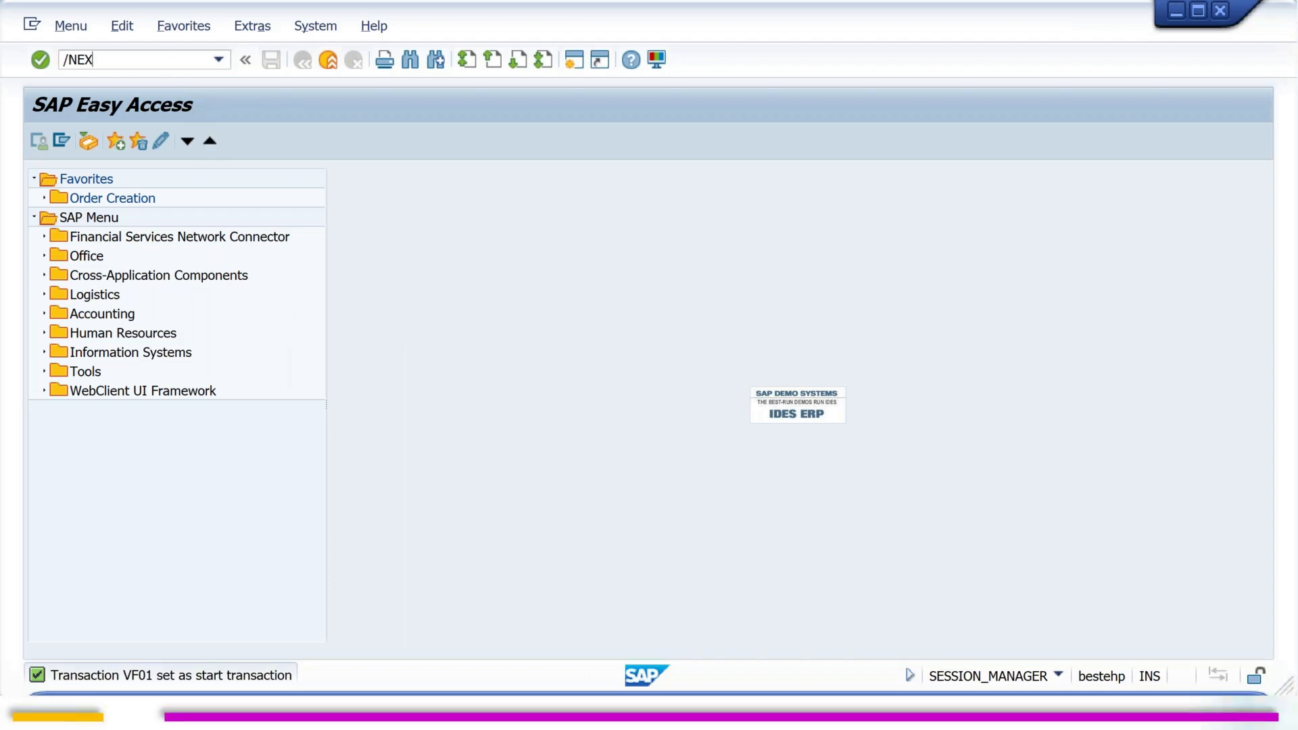
key(Return)
key(Escape)
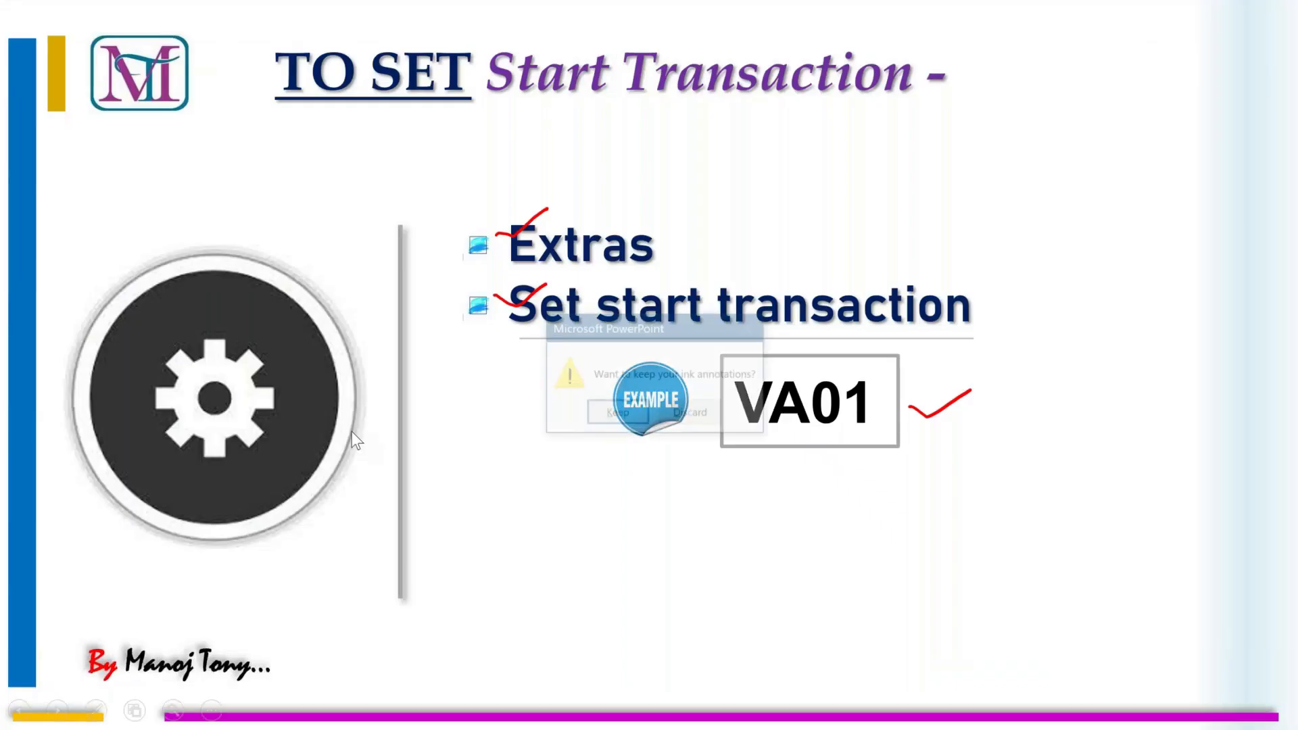
click(620, 414)
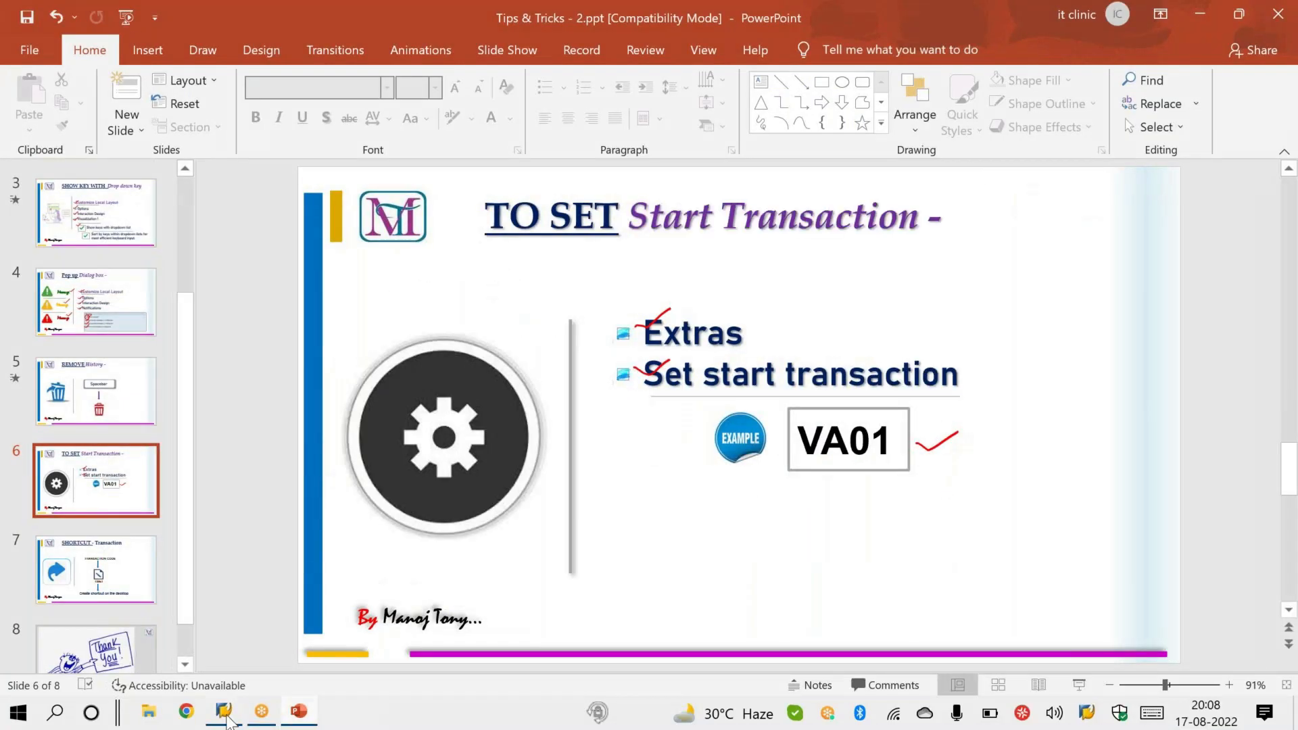
Step: Switch to SAP Logon, open the NEW ABAP connection and log on with the user name and account password
click(228, 716)
click(713, 161)
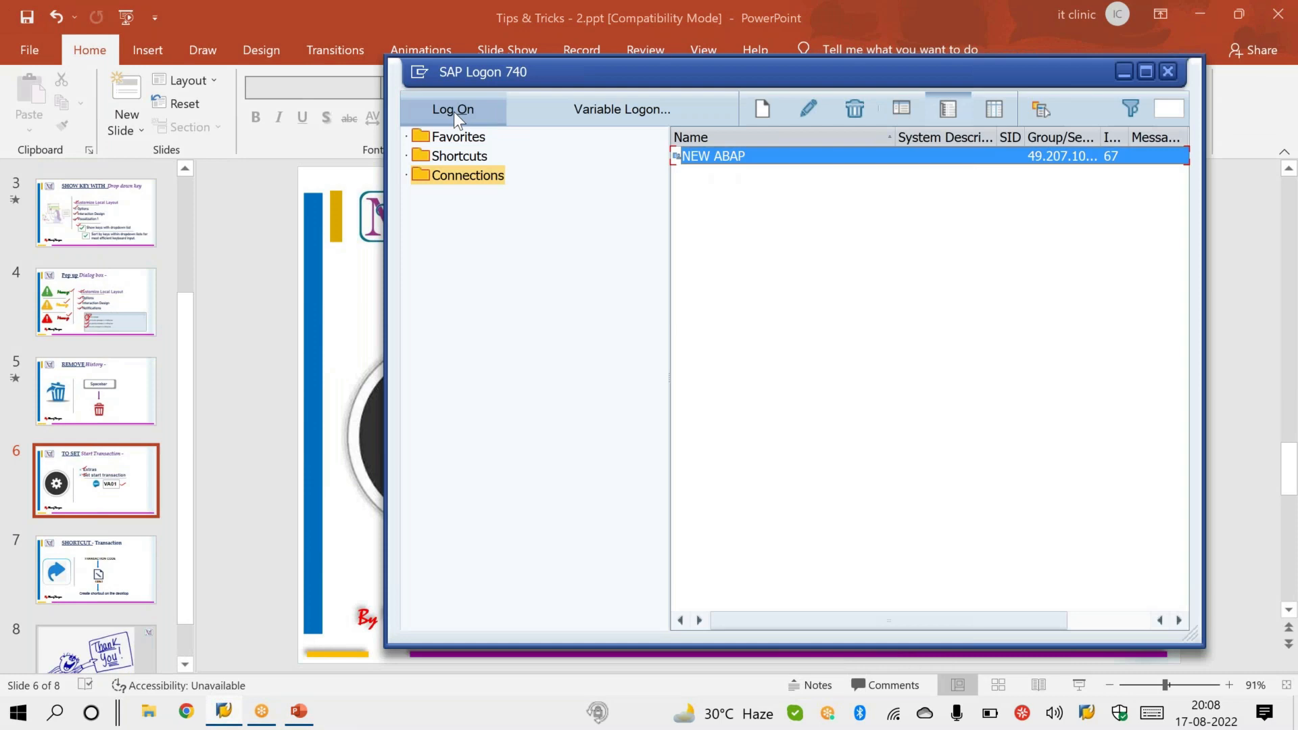
click(453, 112)
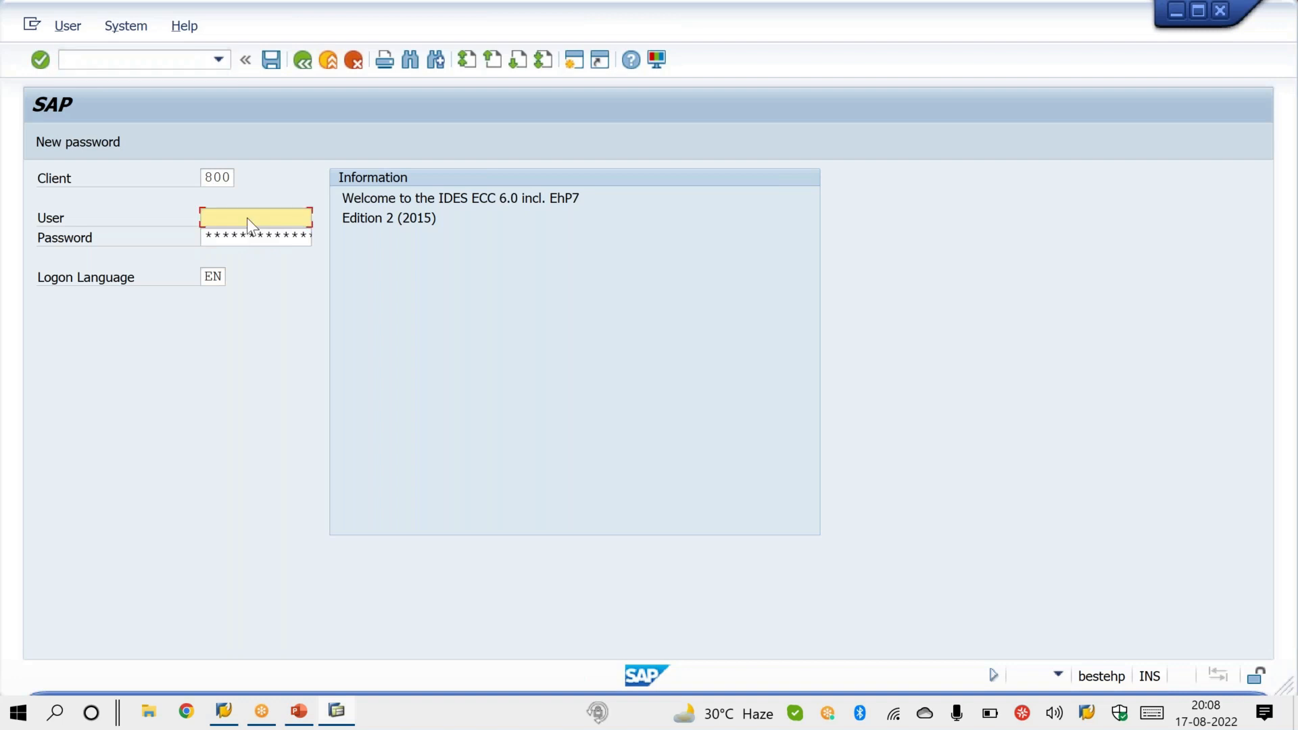
click(226, 219)
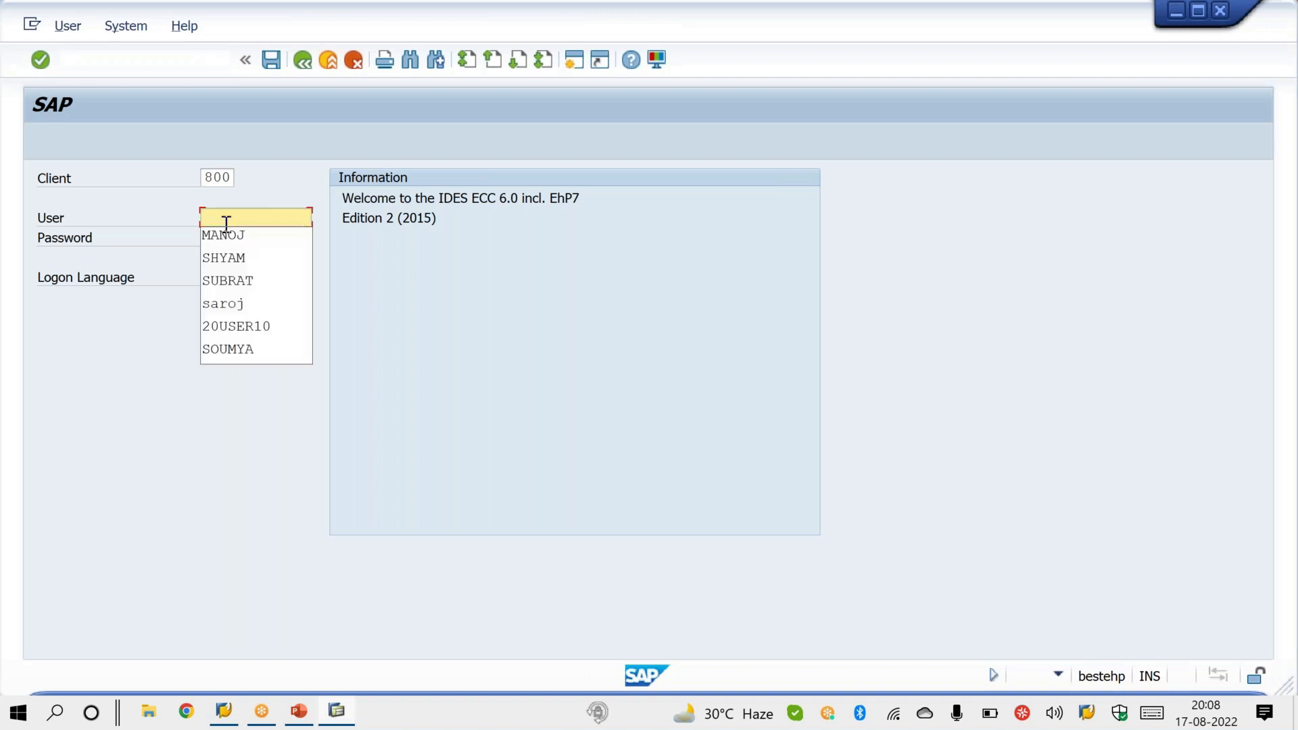
click(231, 234)
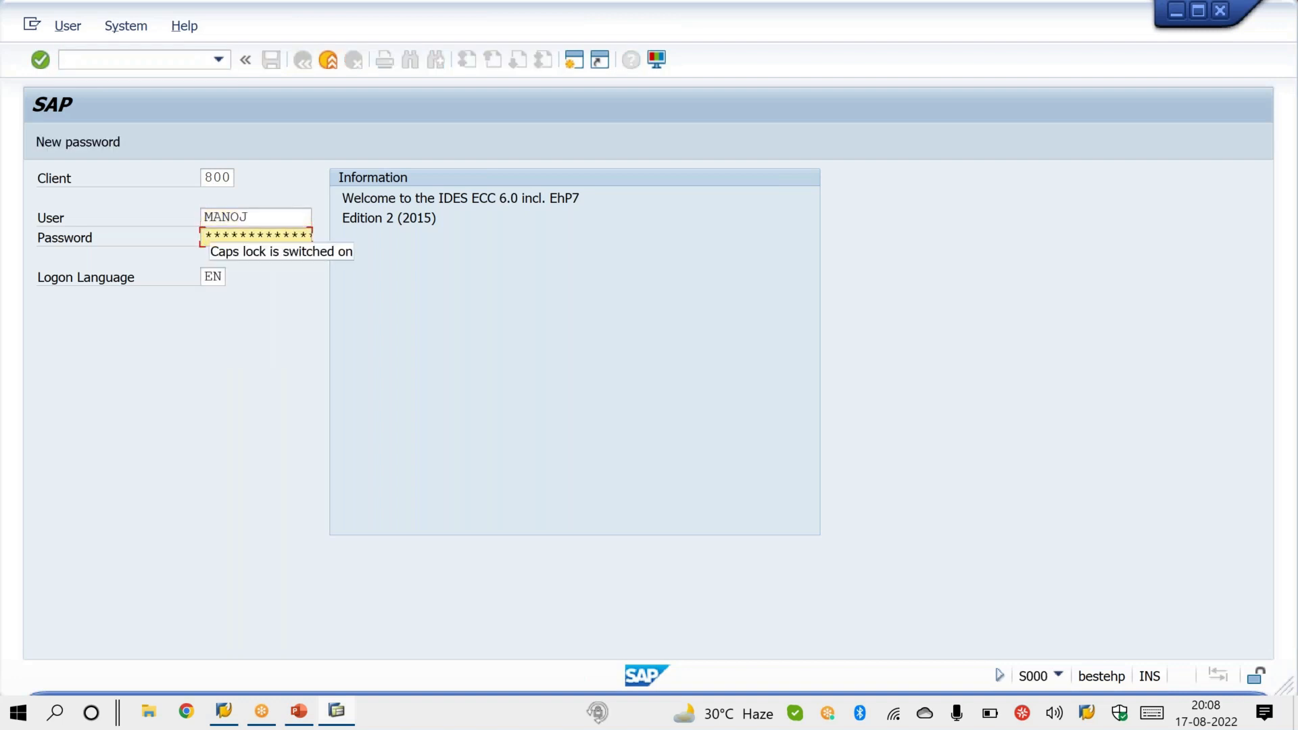
text(********)
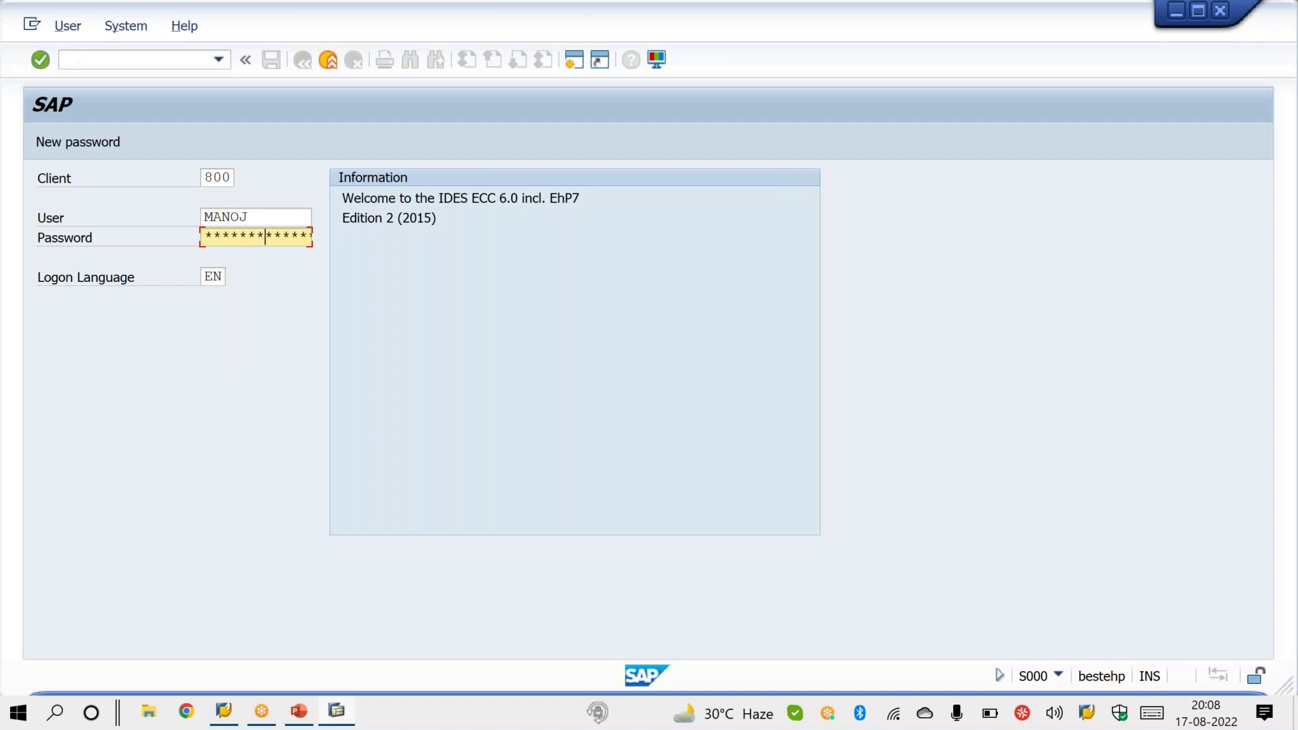
text(*)
key(Return)
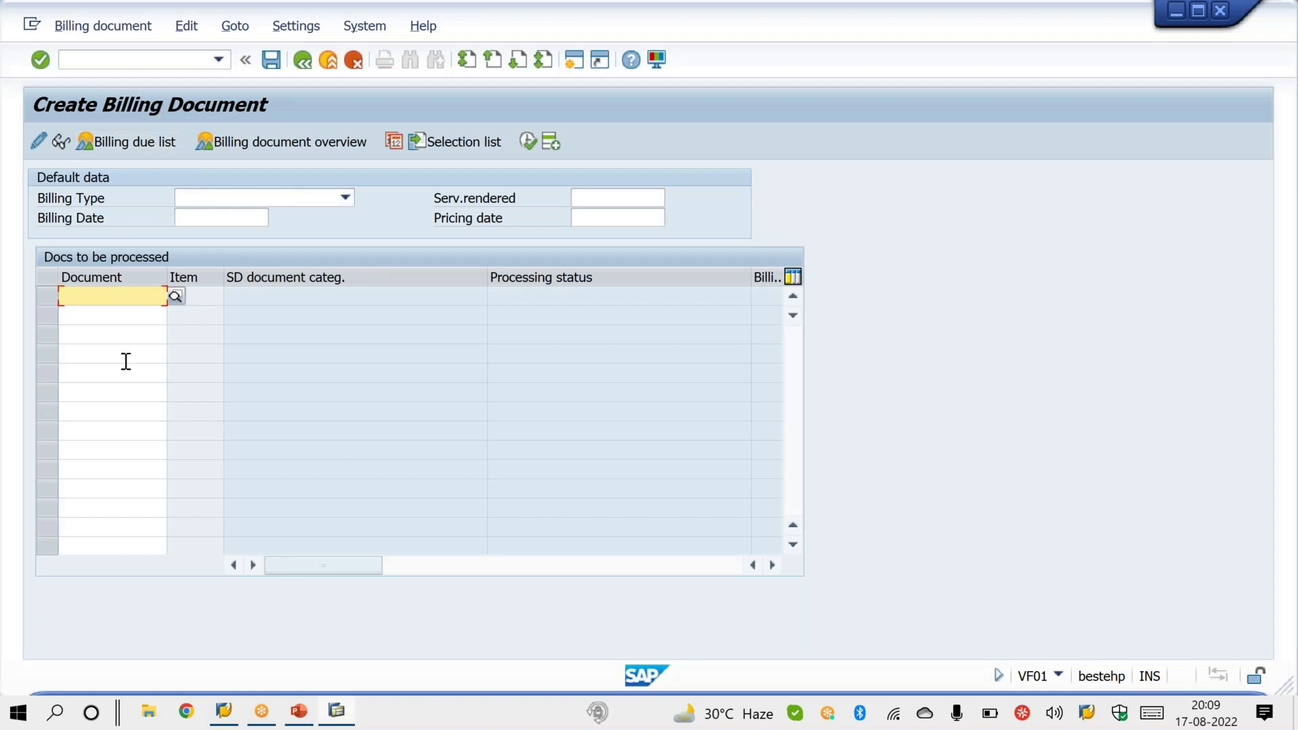
click(299, 713)
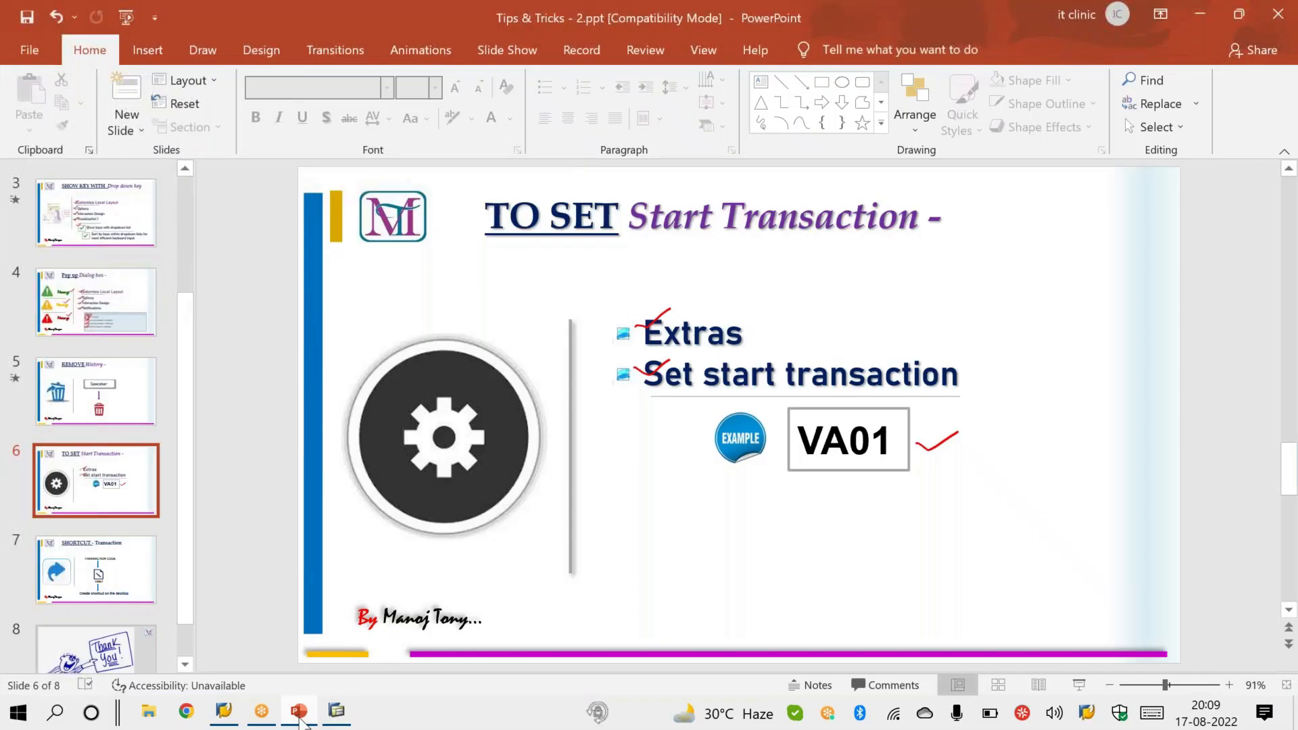
click(1082, 683)
key(Escape)
click(336, 713)
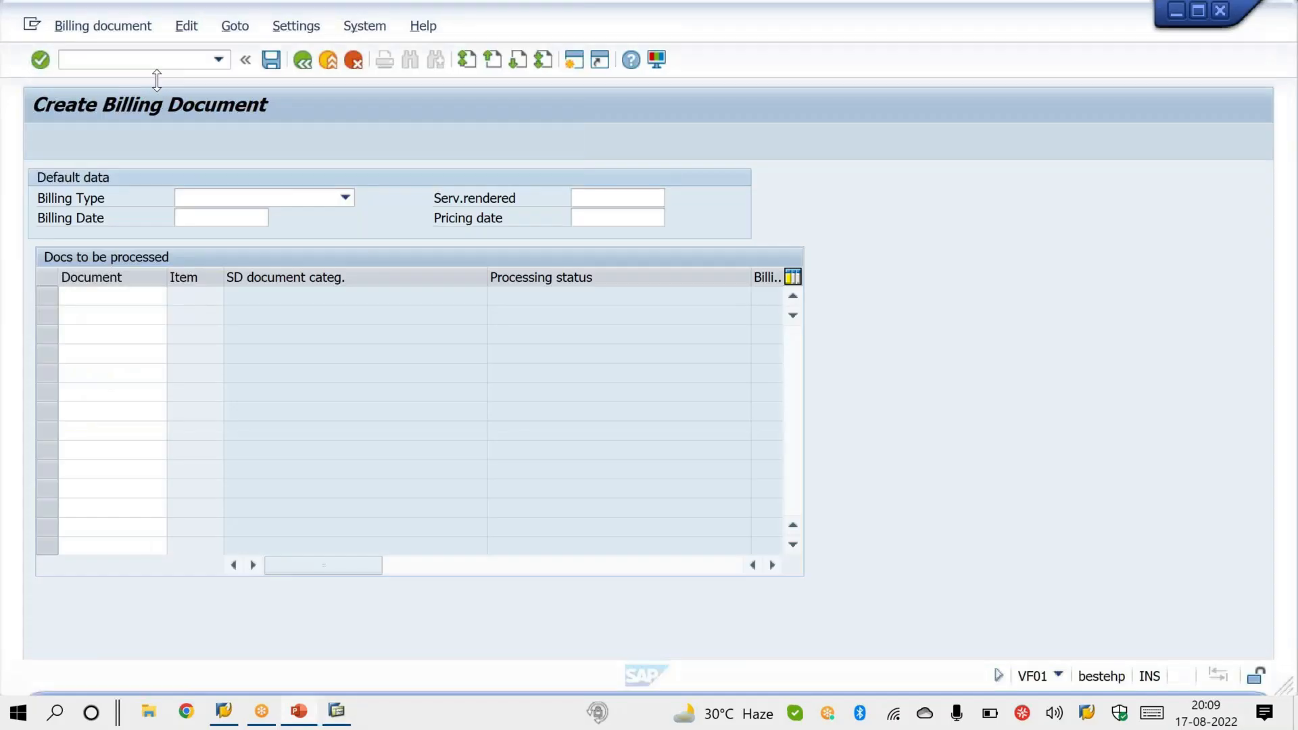
Step: Return to SAP Easy Access with /n and reset the start transaction by clearing its transaction code
text(/n)
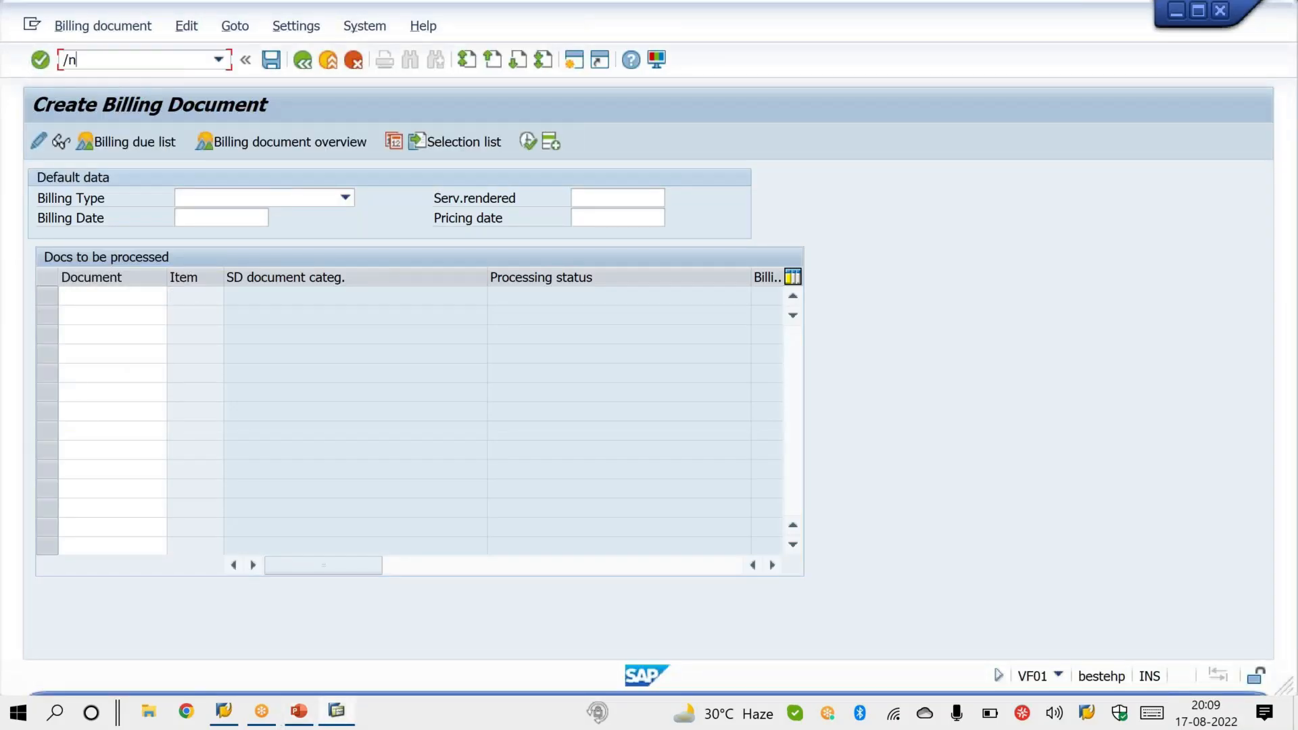
key(Return)
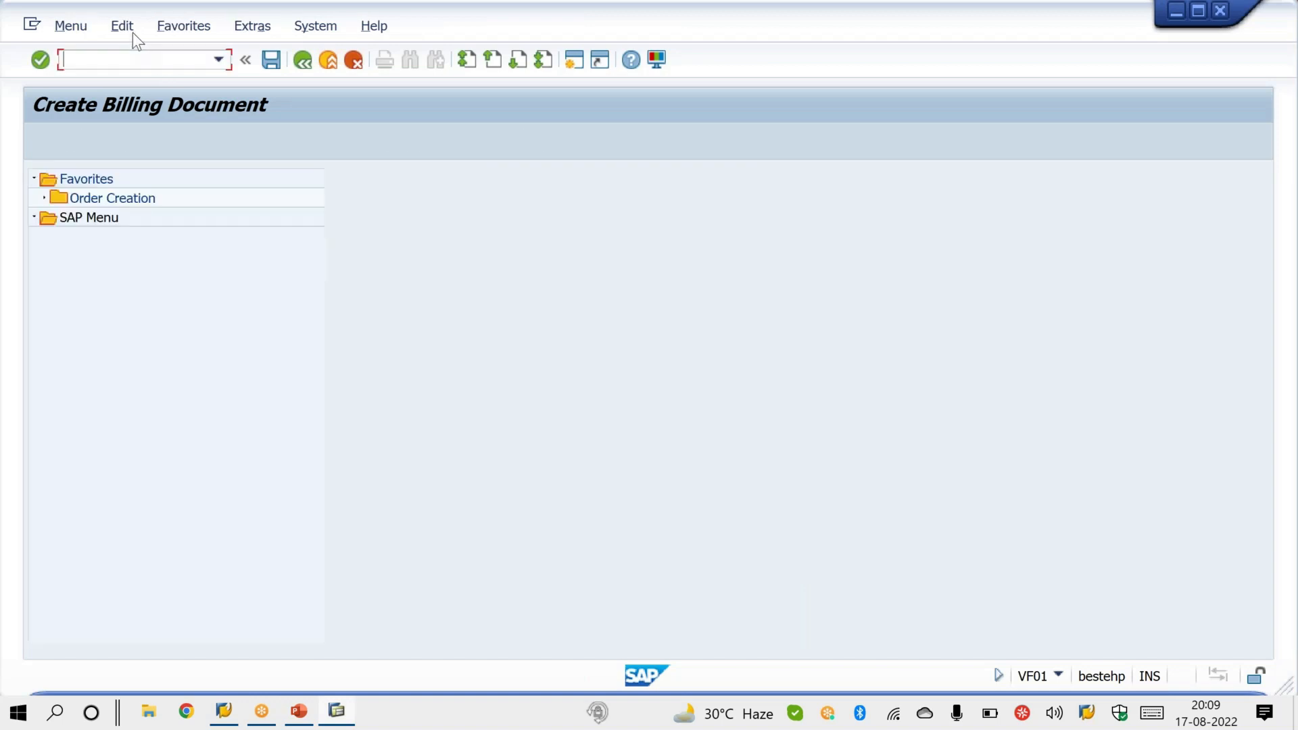
click(131, 30)
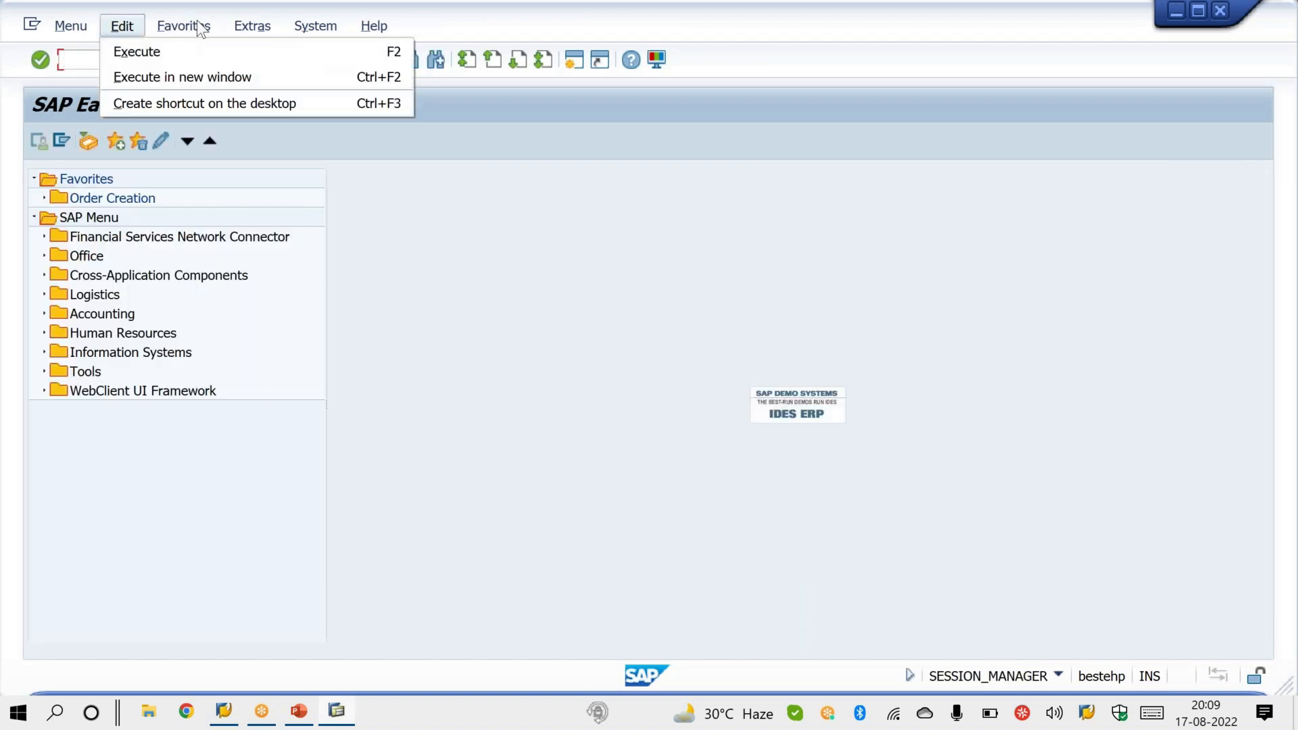
mouse_move(252, 26)
click(274, 130)
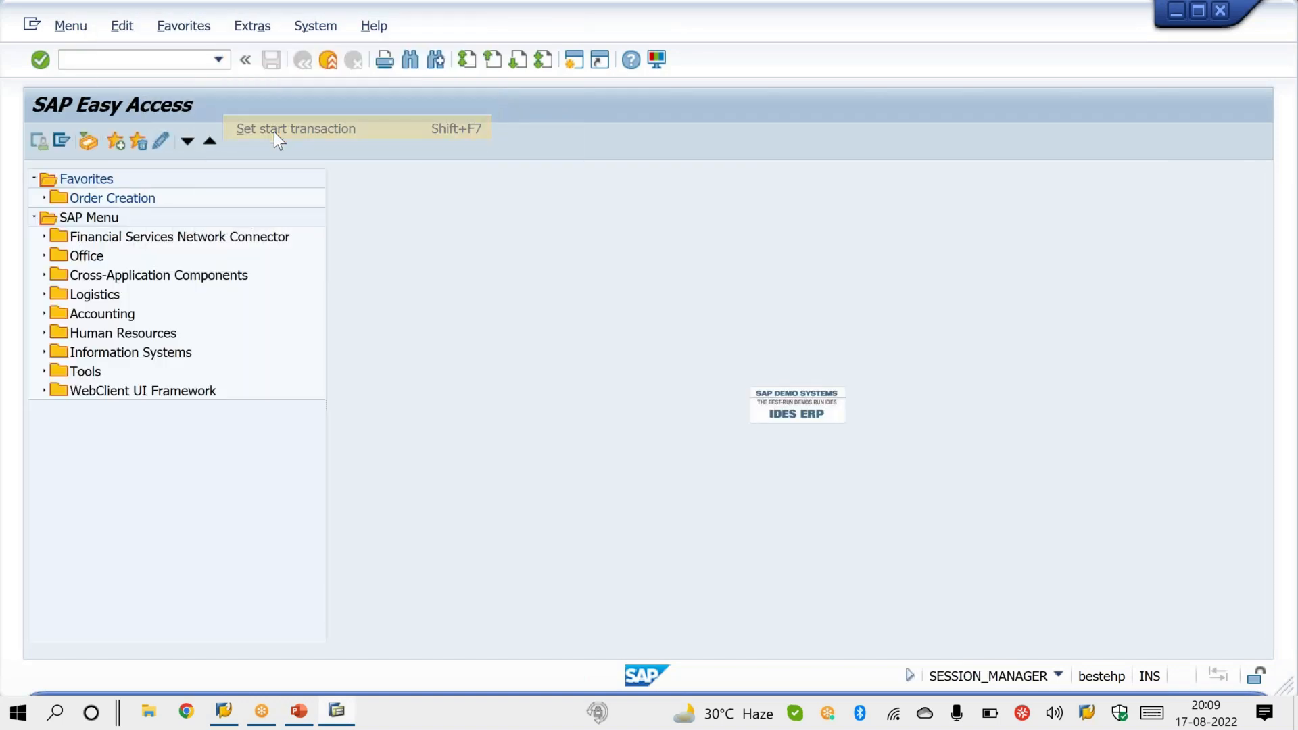
key(BackSpace)
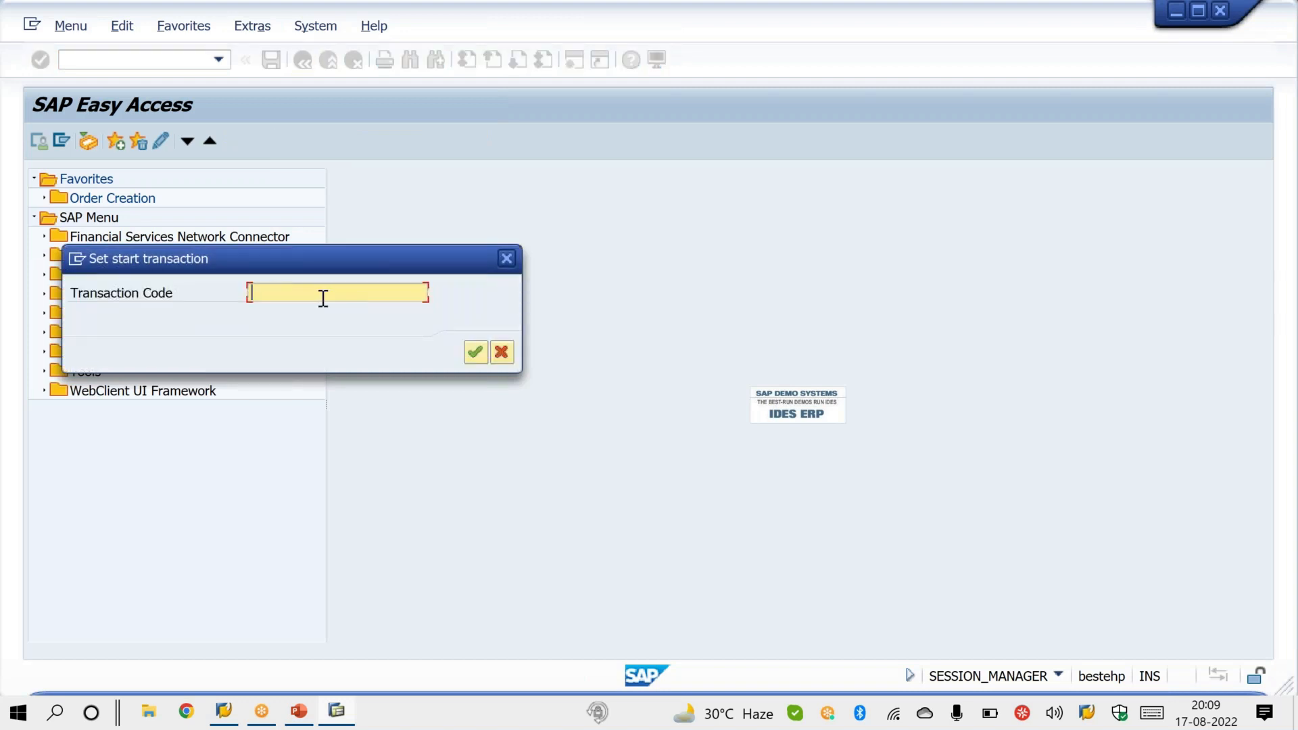
click(476, 355)
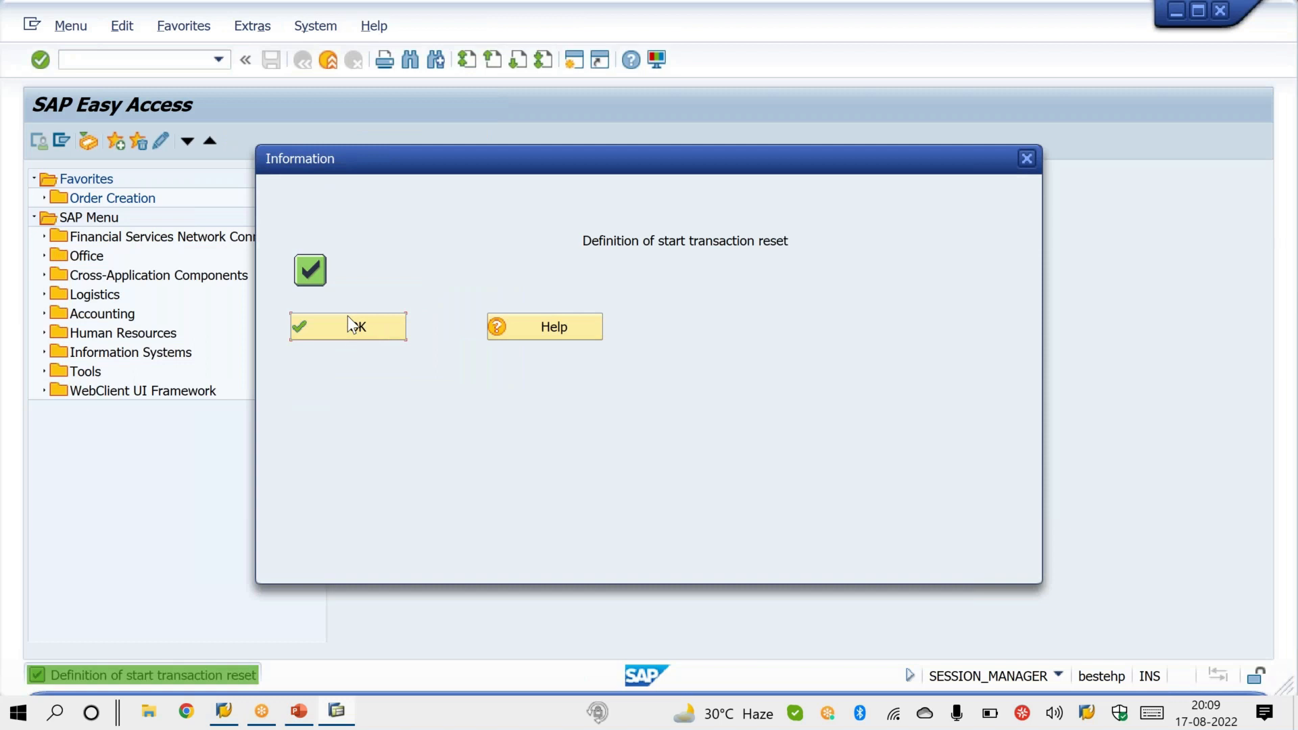
click(351, 330)
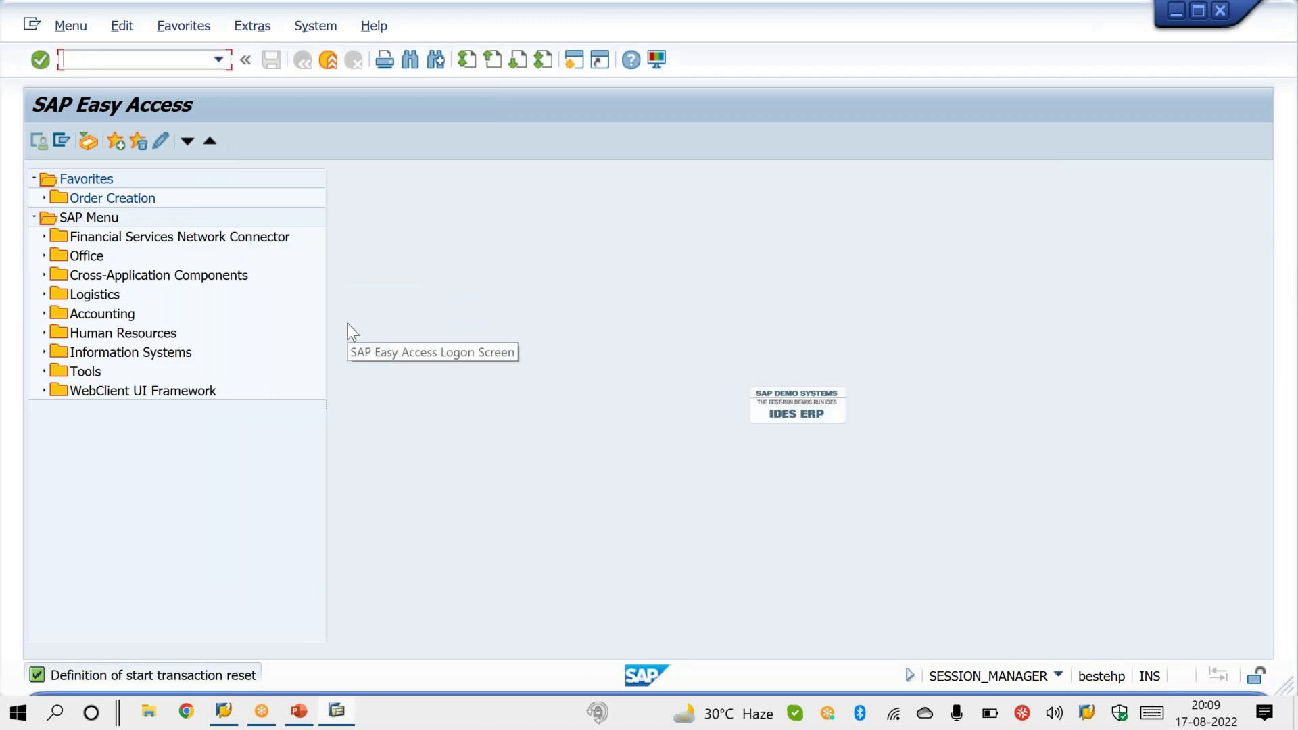
Step: Resume the PowerPoint slide show at the Shortcut - Transaction slide and ink check marks beside TRANSACTION CODE, Edit and Create shortcut on the desktop
click(298, 710)
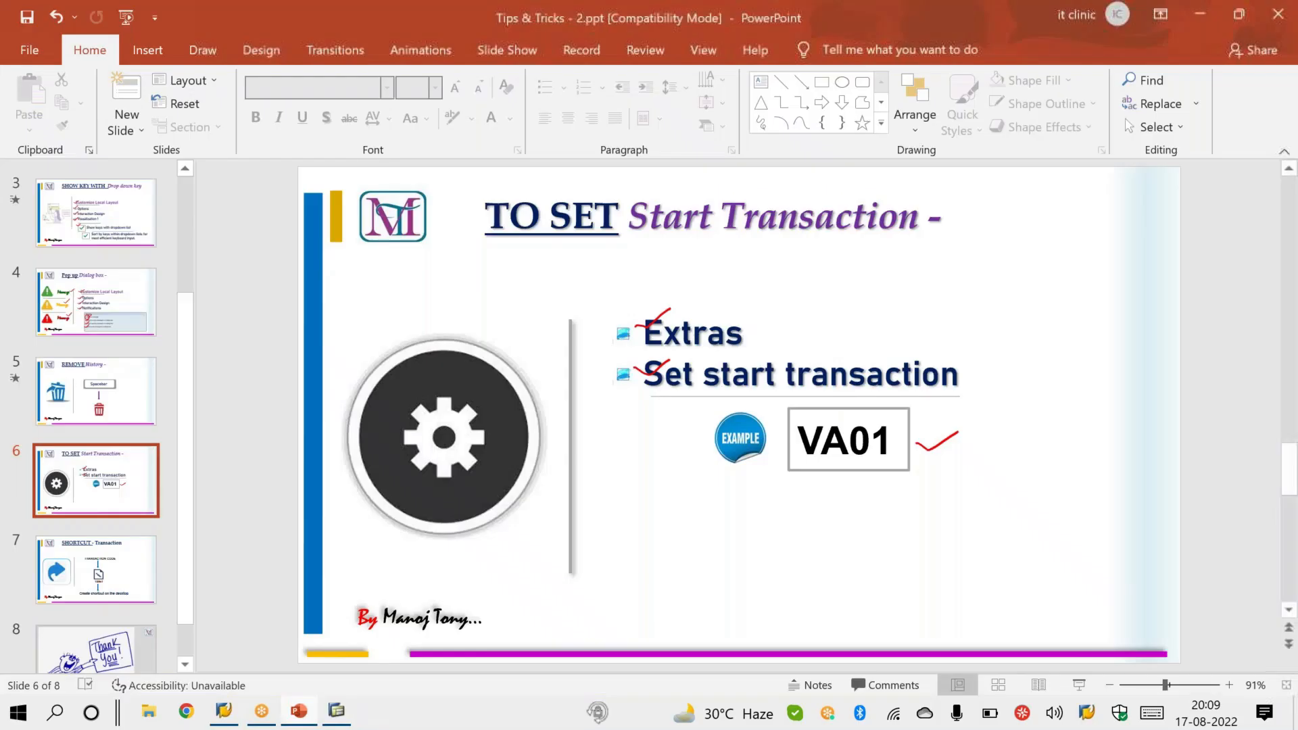
click(1085, 680)
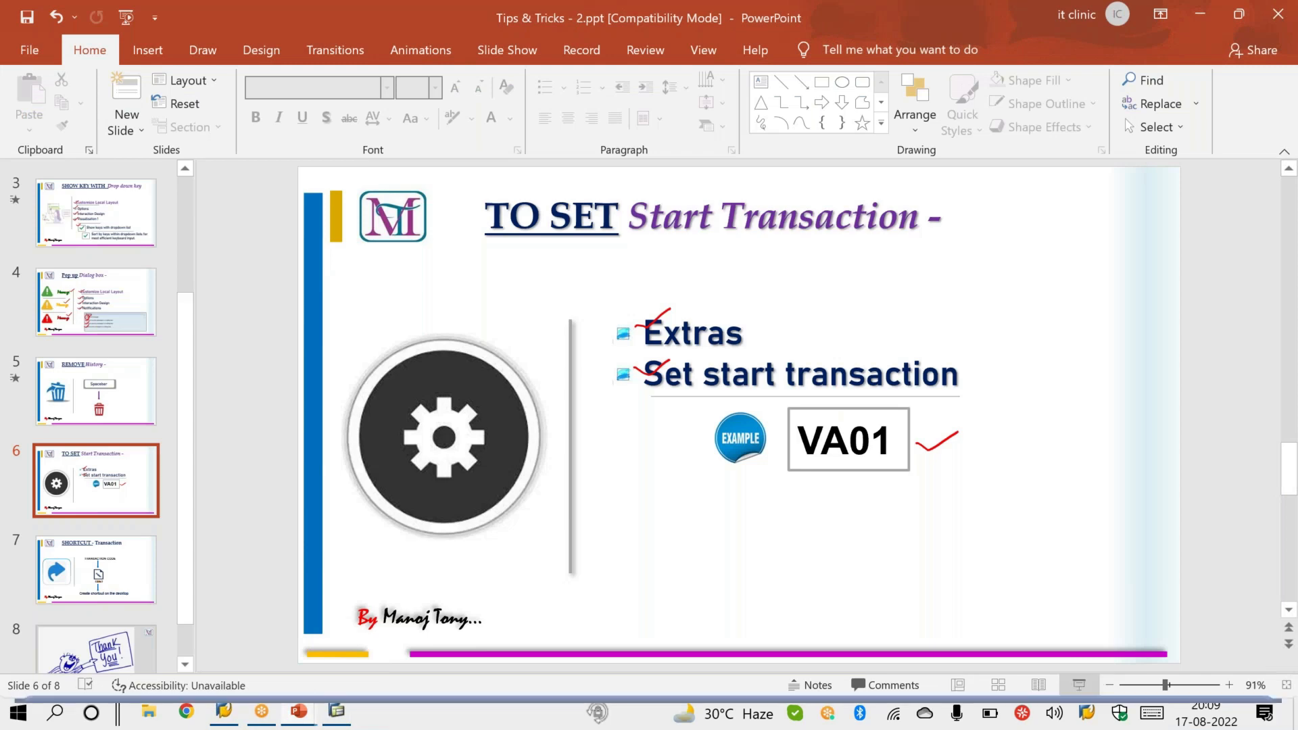
click(1085, 680)
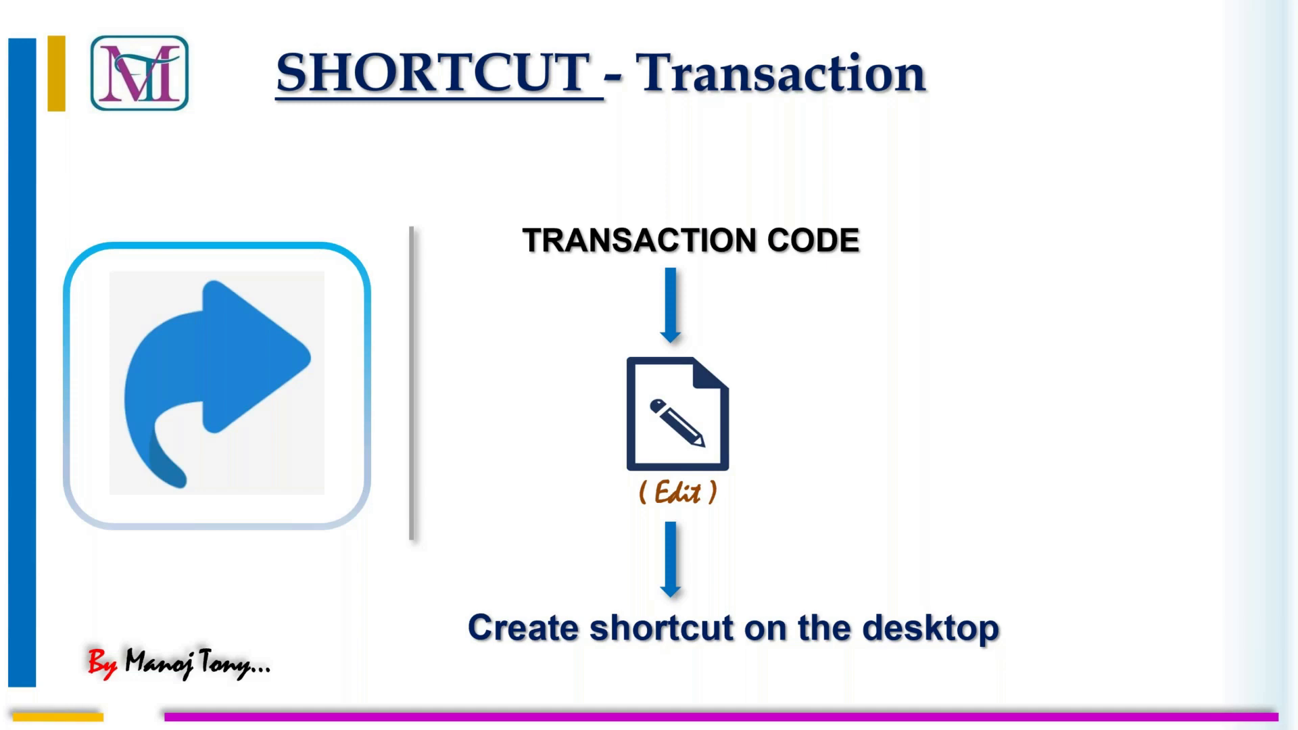
drag(868, 238, 926, 222)
drag(503, 237, 558, 217)
mouse_move(722, 485)
mouse_down()
mouse_move(737, 496)
mouse_move(779, 466)
mouse_up()
drag(435, 628, 500, 597)
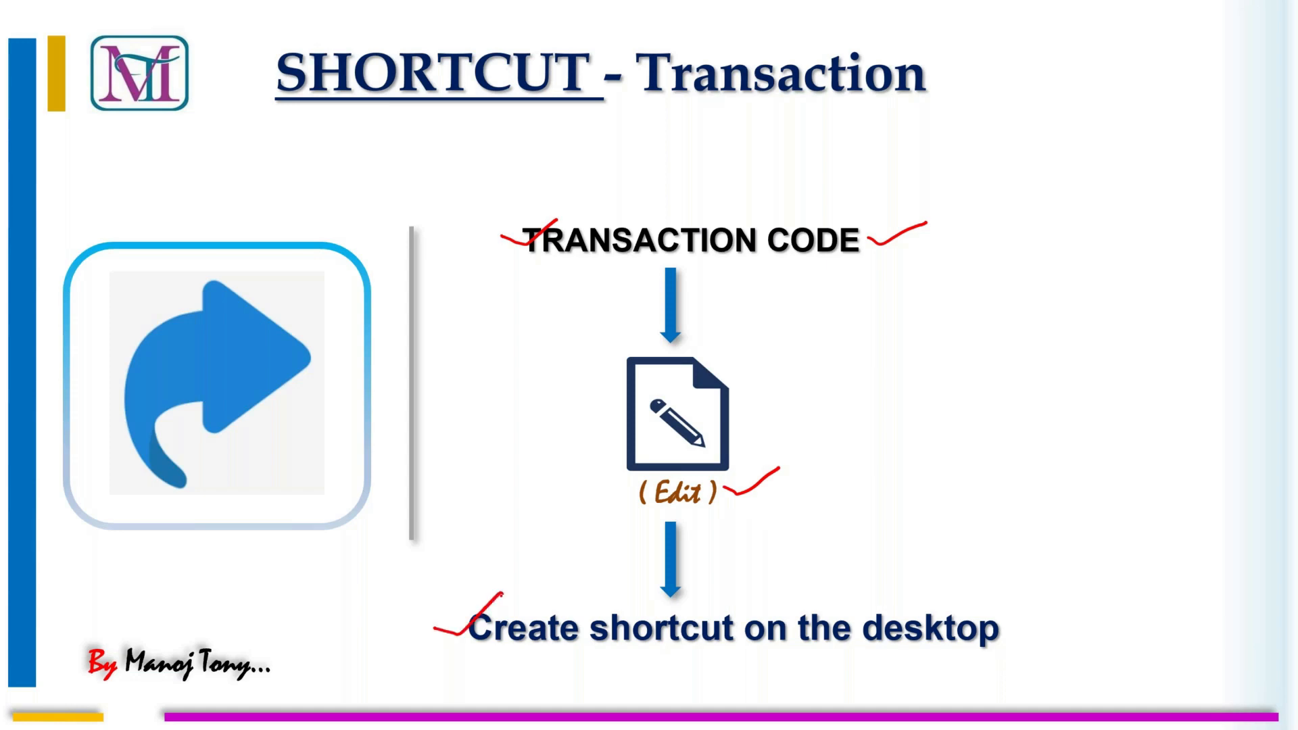
Step: End the slide show, keeping the ink annotations, and switch to the SAP Easy Access window
key(Escape)
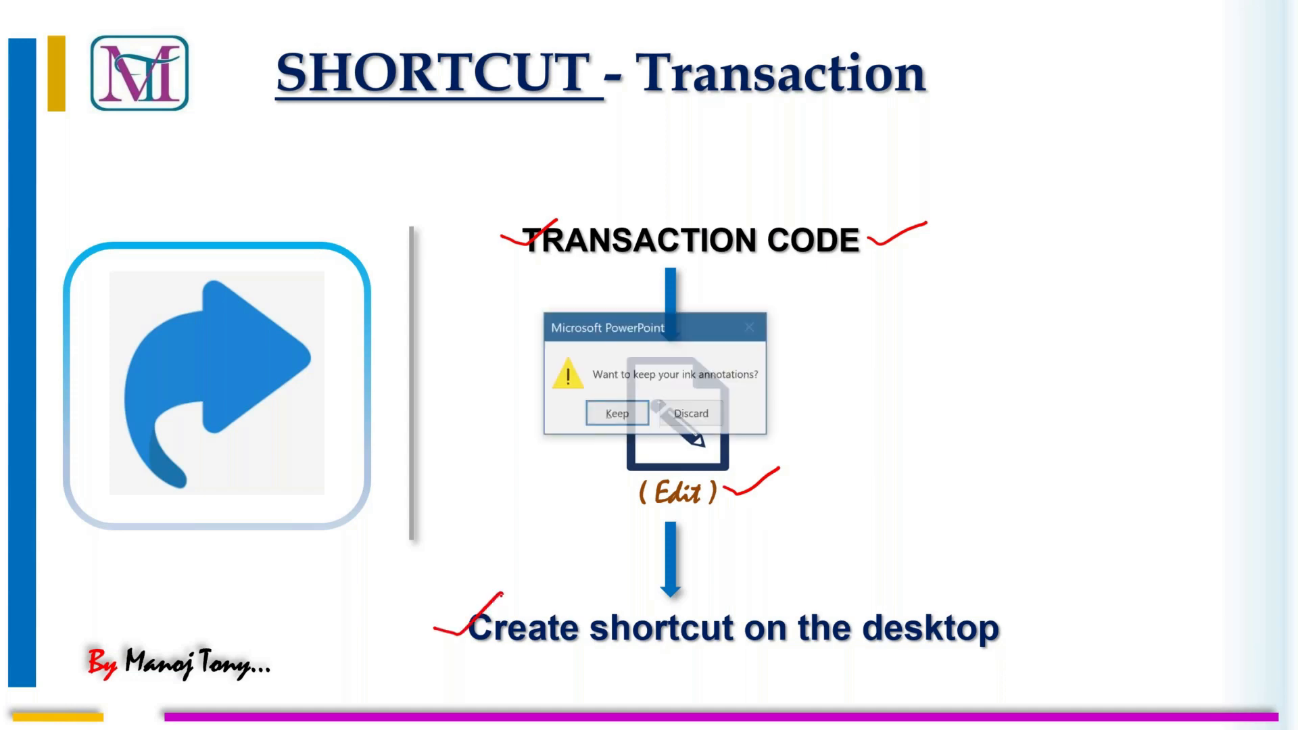
click(630, 414)
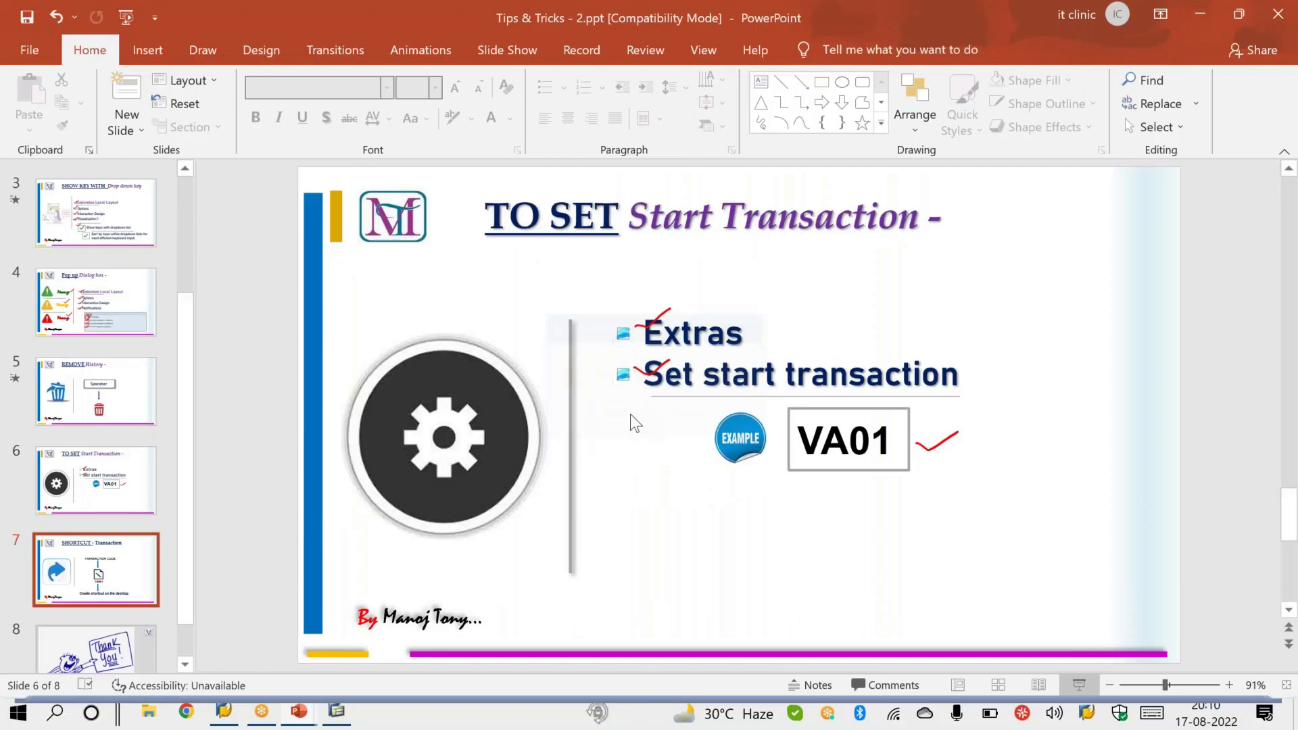
click(345, 717)
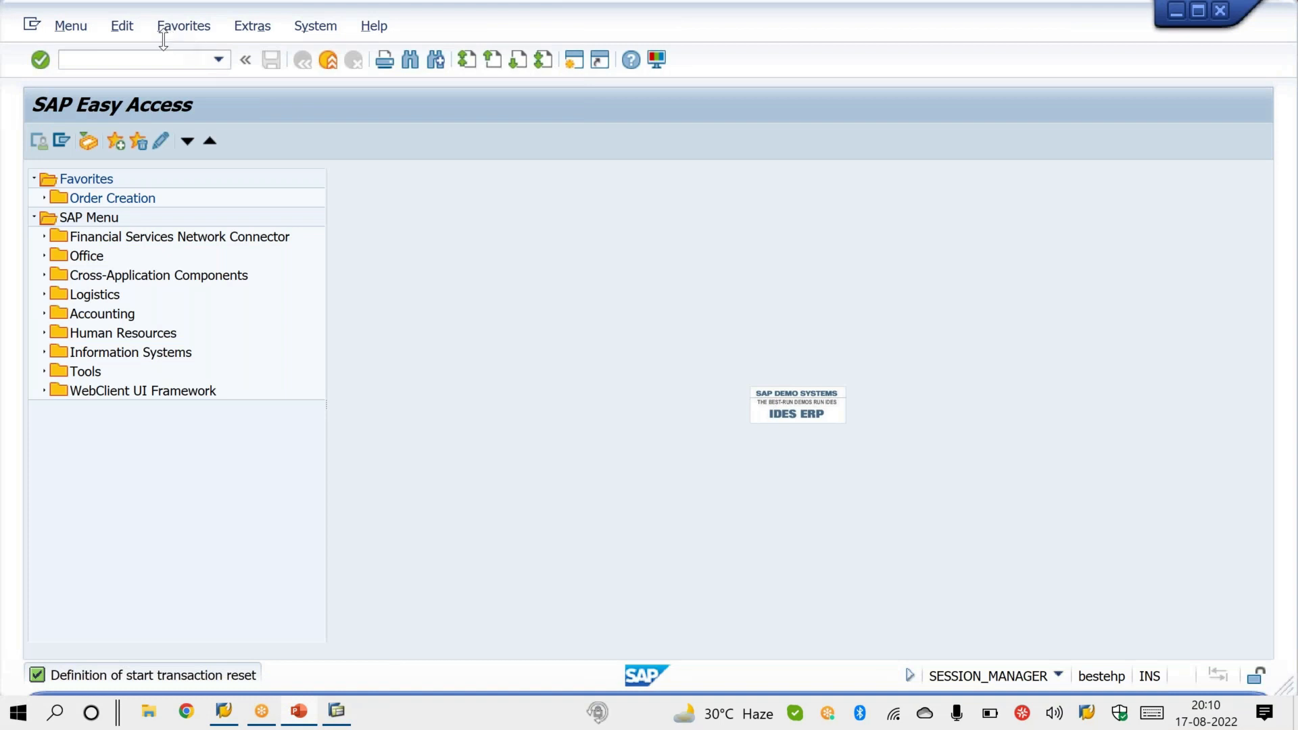
Step: Expand the SAP Menu tree through Logistics, Sales and Distribution and Sales down to the Inquiry folder
click(45, 295)
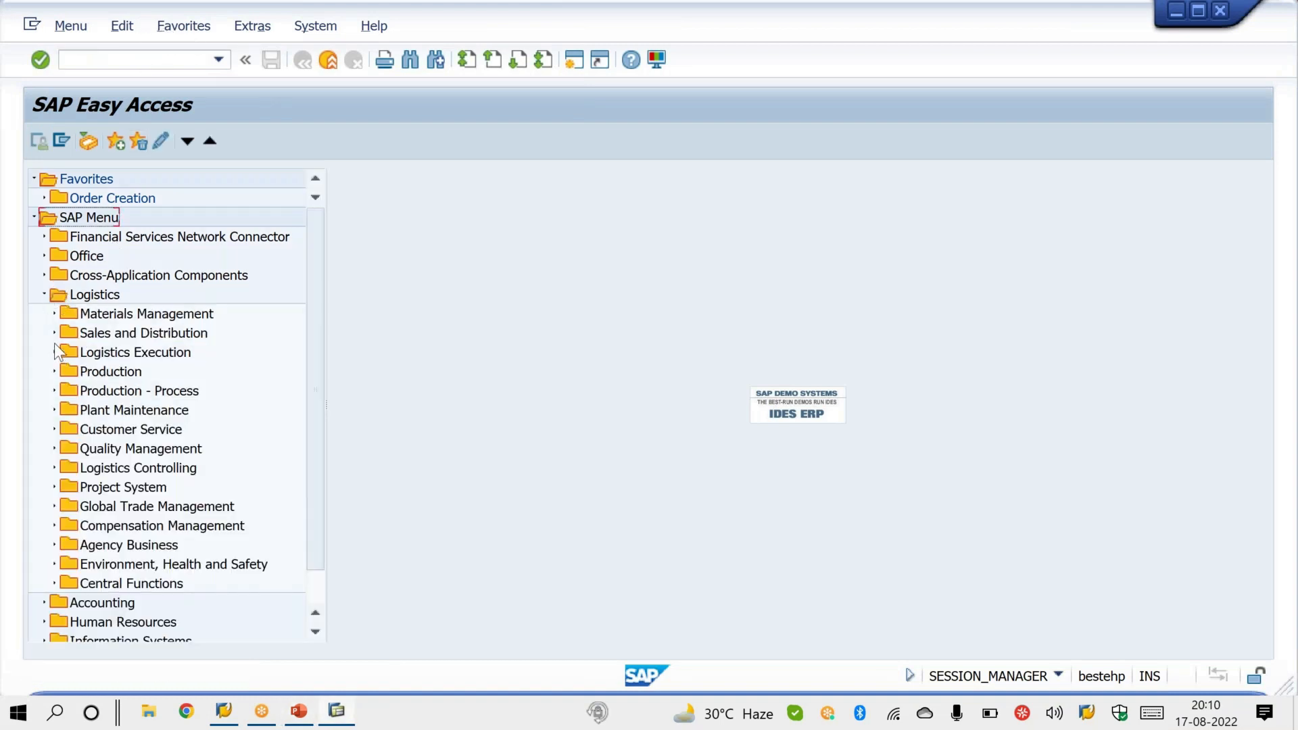
click(54, 351)
click(54, 352)
click(54, 352)
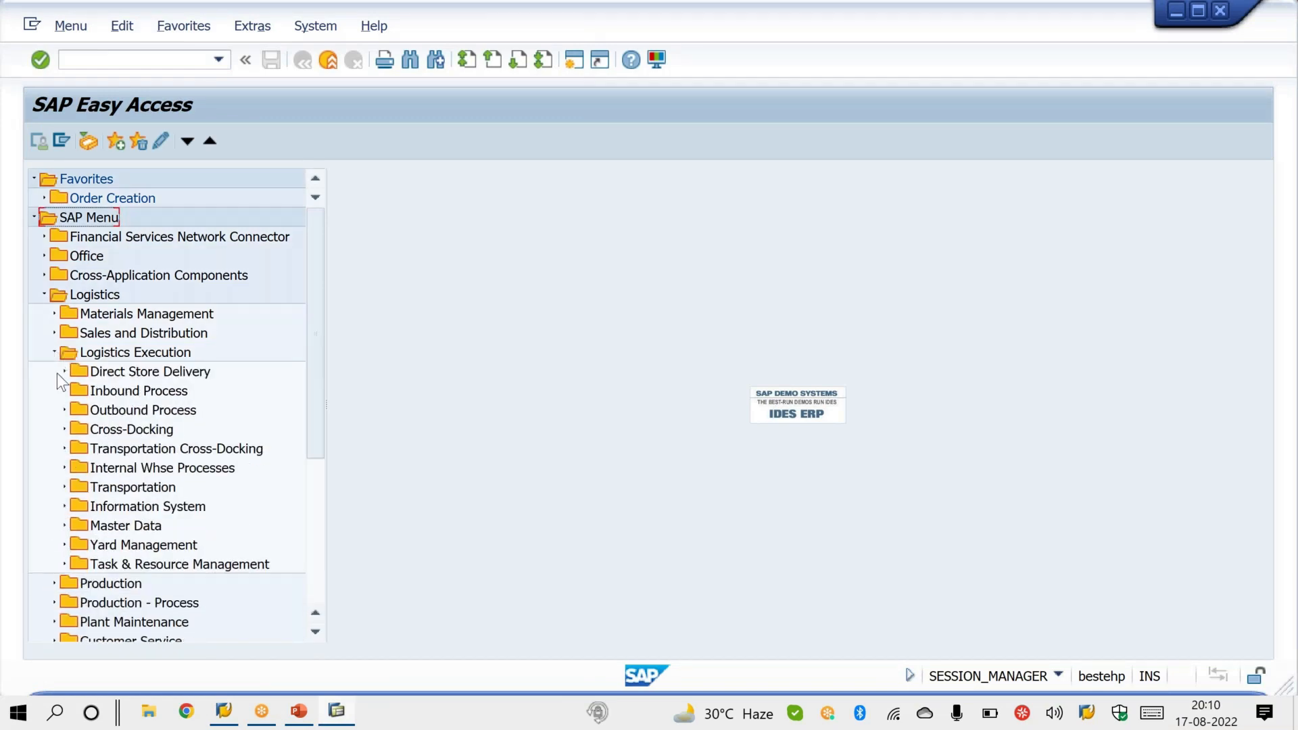
click(54, 333)
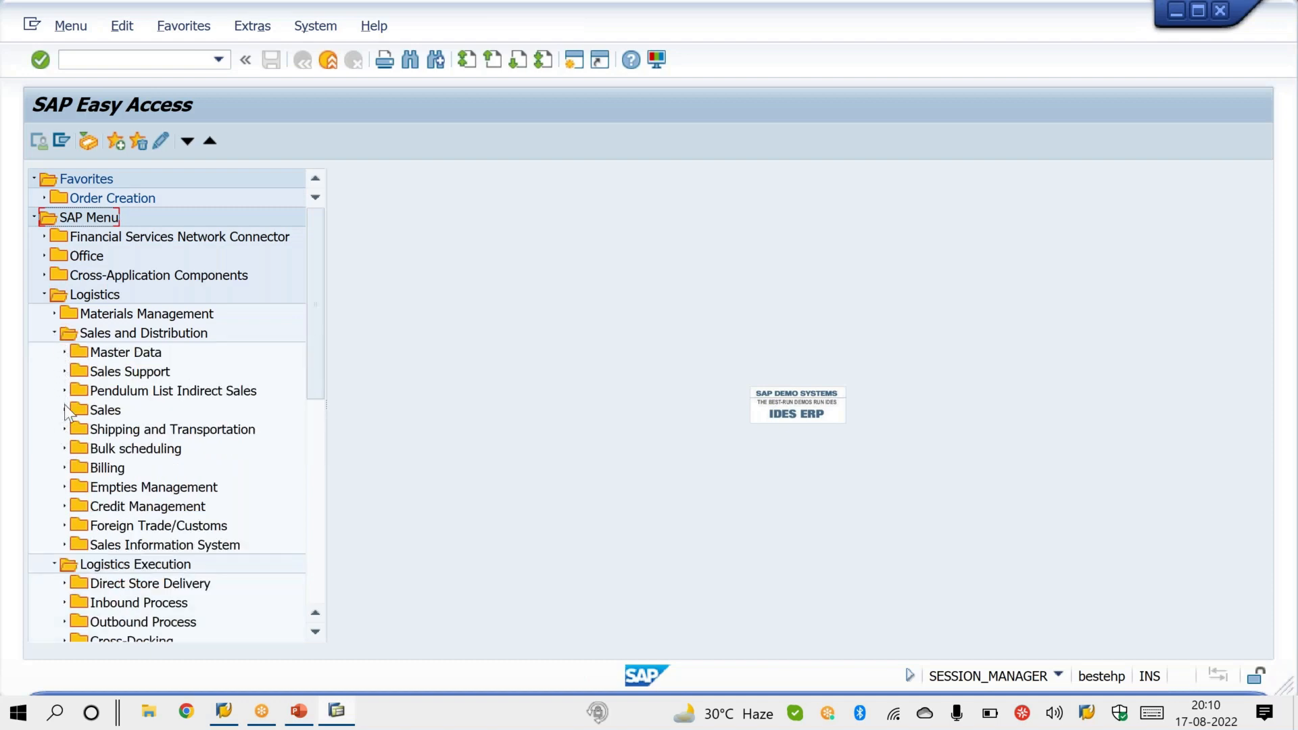
click(65, 410)
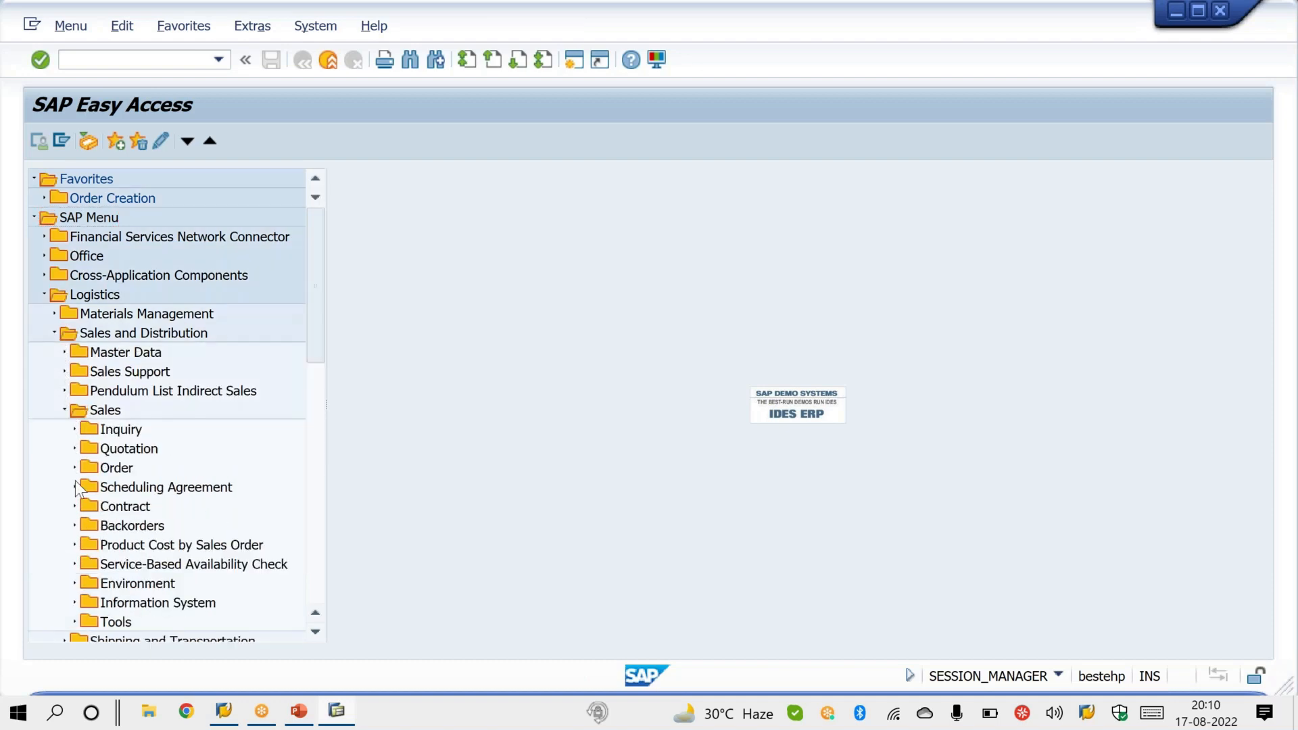
click(74, 429)
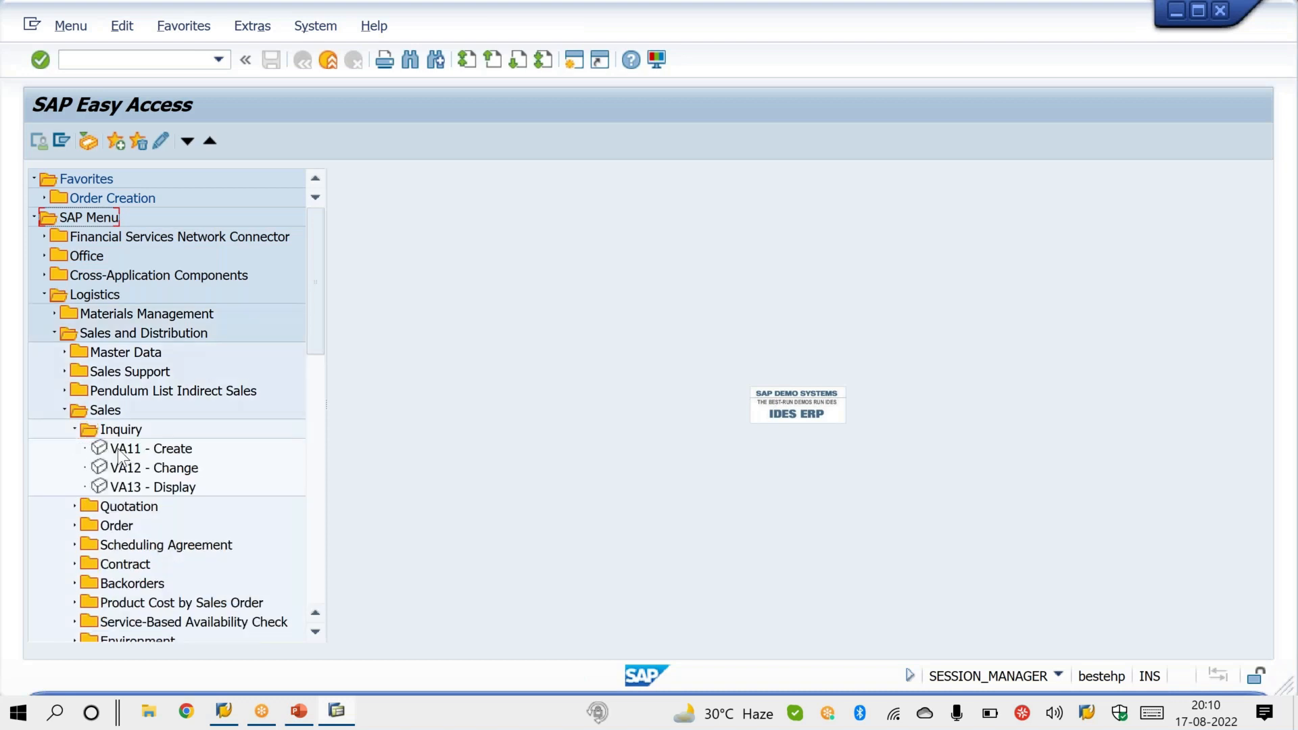
Step: Create a desktop shortcut for the transaction VA11 - Create
click(117, 449)
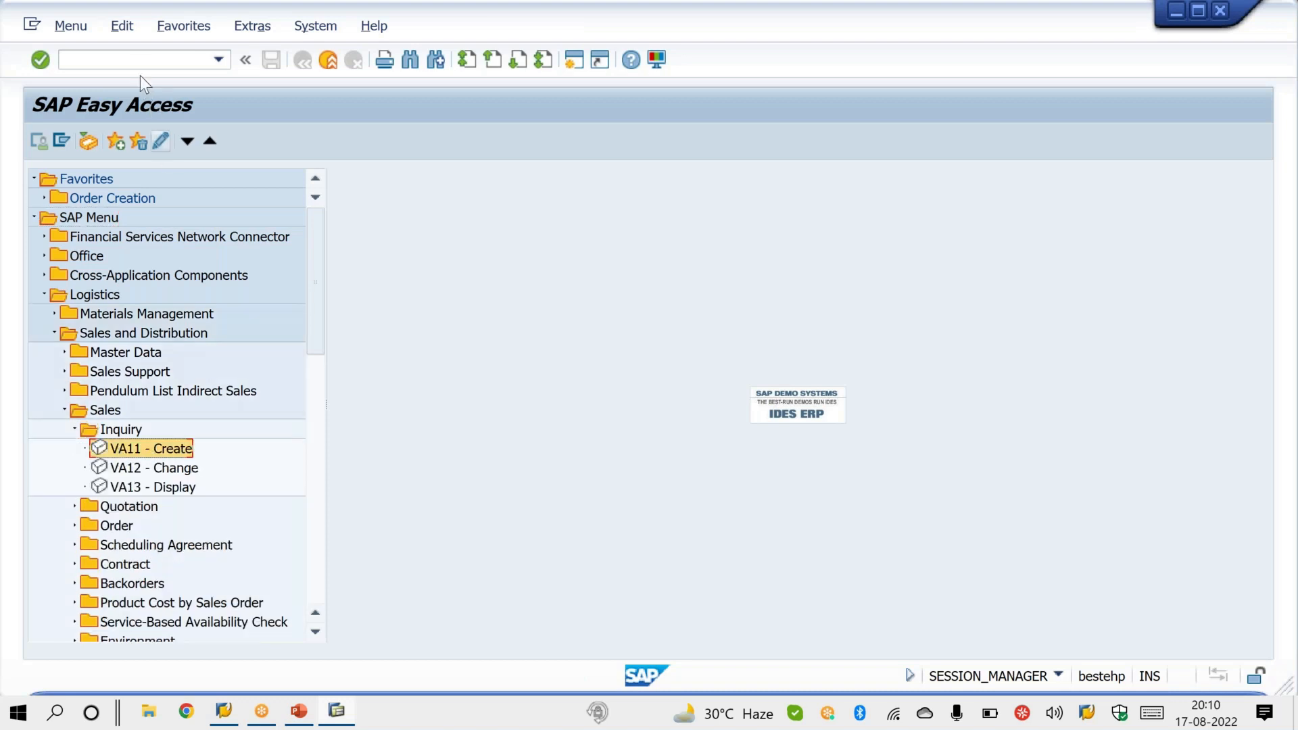
click(129, 32)
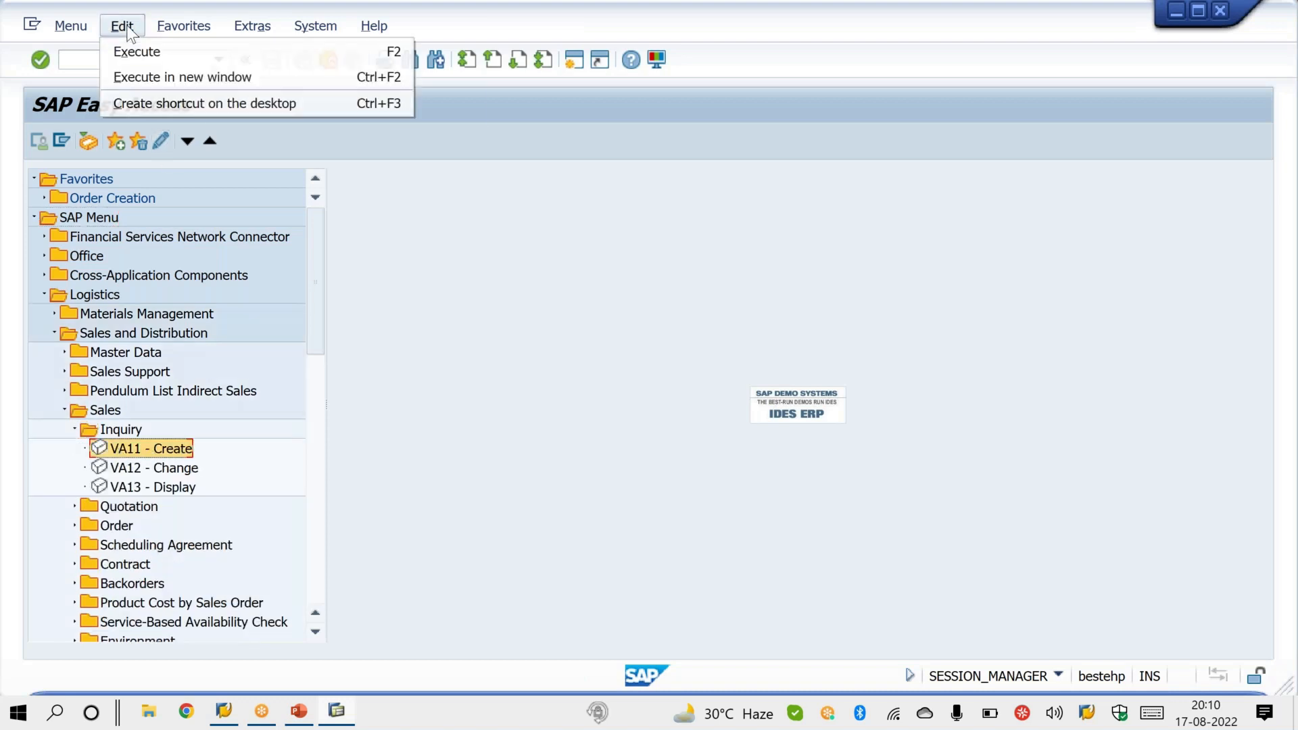
click(214, 103)
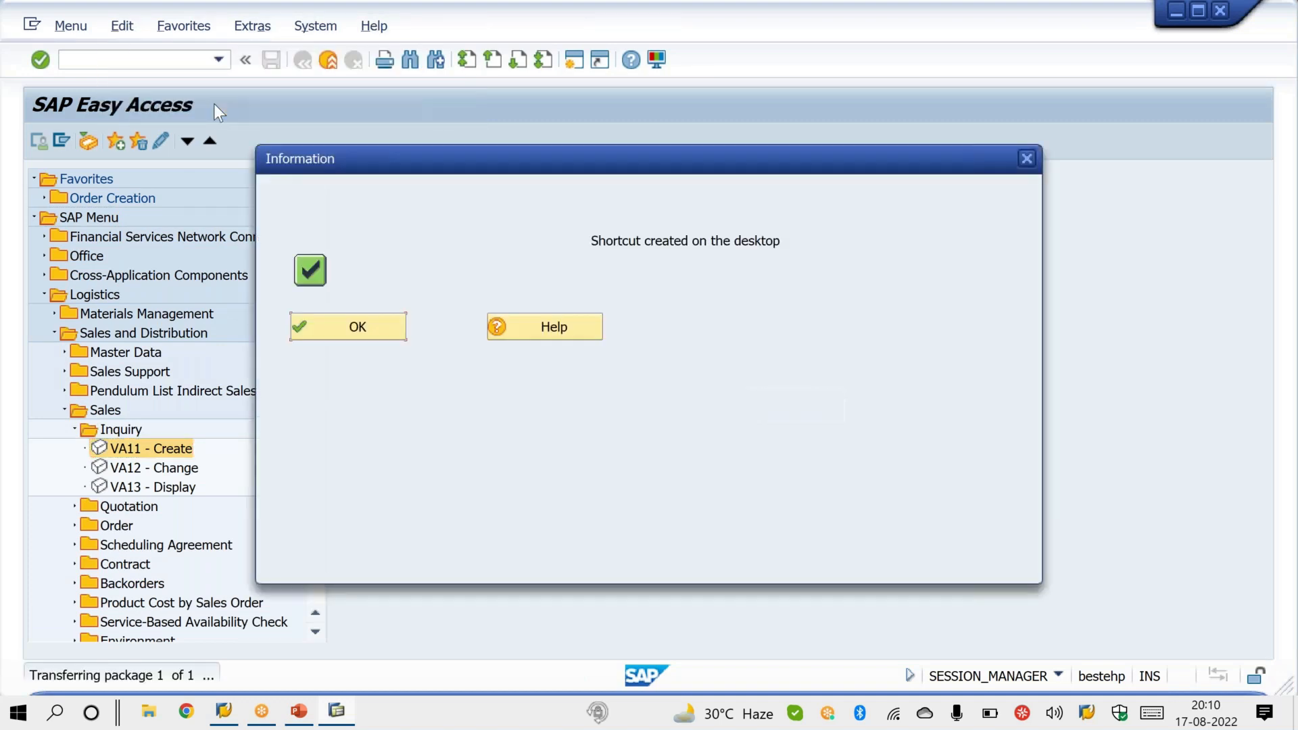
click(365, 319)
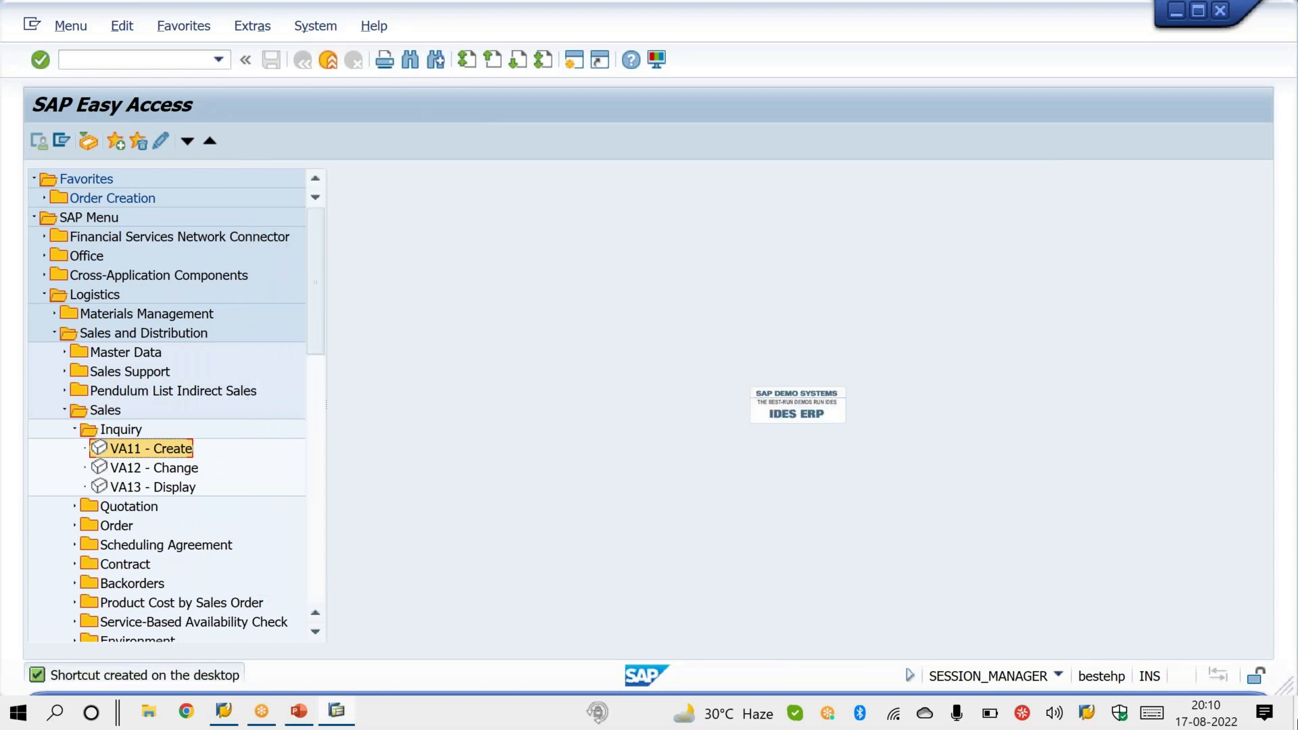
Step: Show the Windows desktop, circle the Create.SAP shortcut with the annotation pen and leave the pen mode
key(super+d)
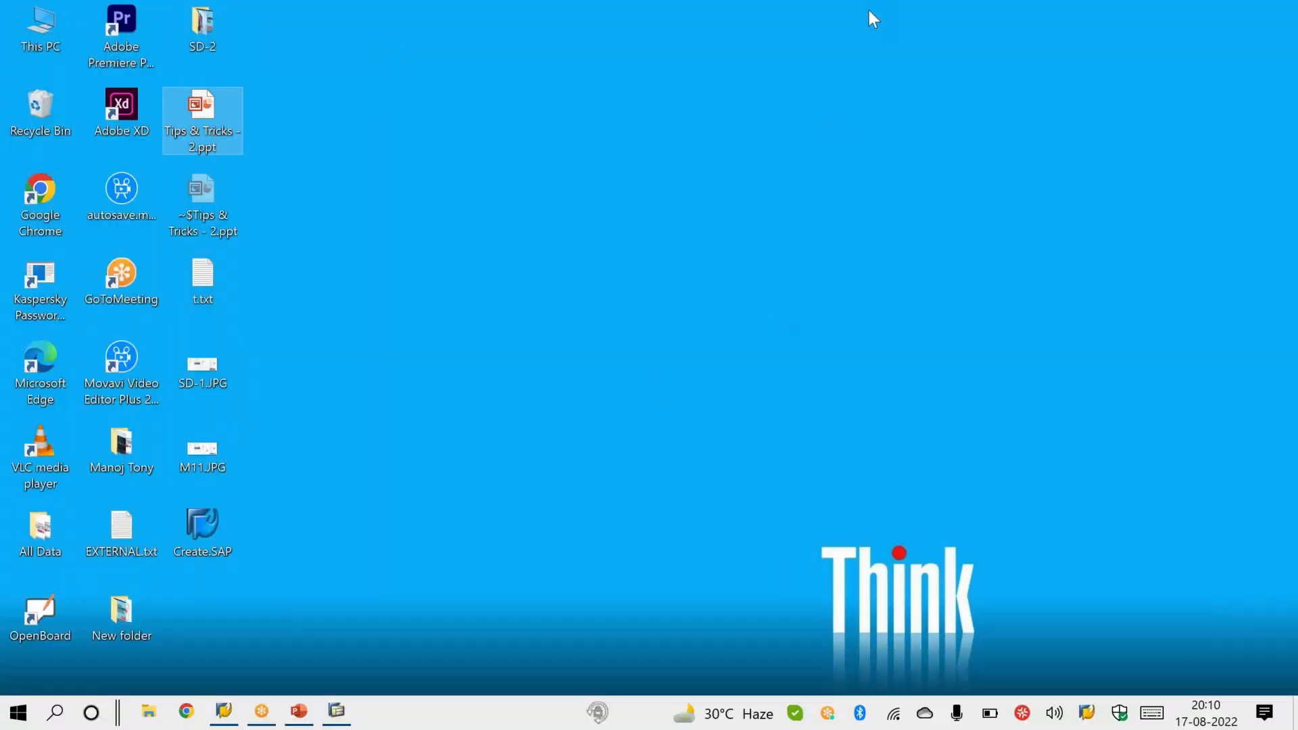
click(871, 27)
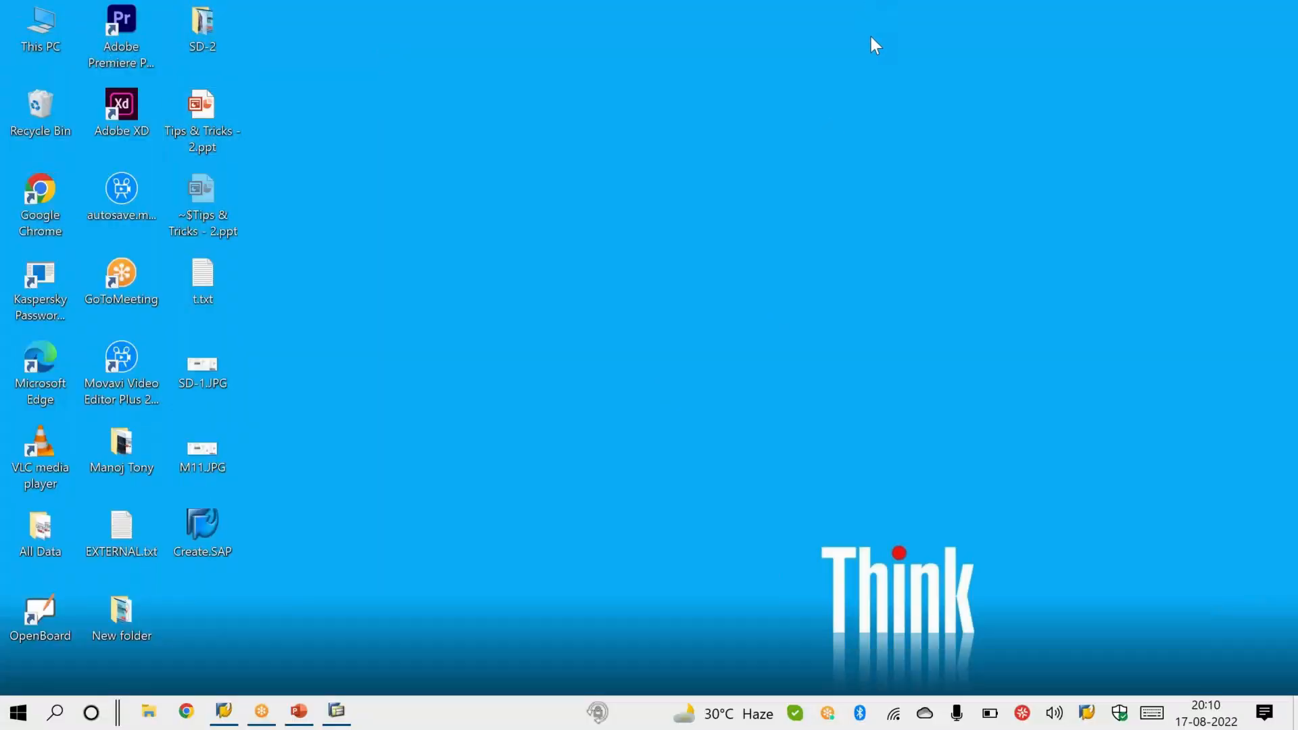
click(870, 51)
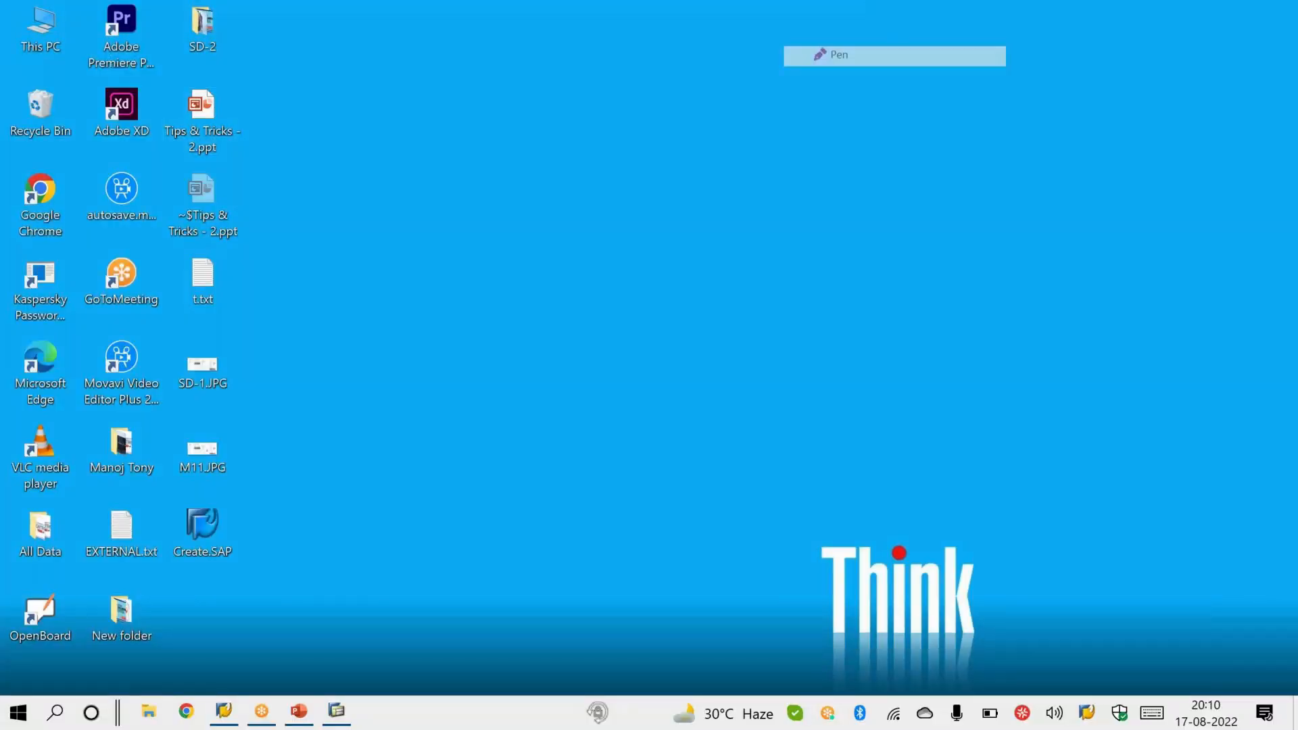
mouse_move(219, 486)
mouse_down()
mouse_move(186, 581)
mouse_move(180, 508)
mouse_up()
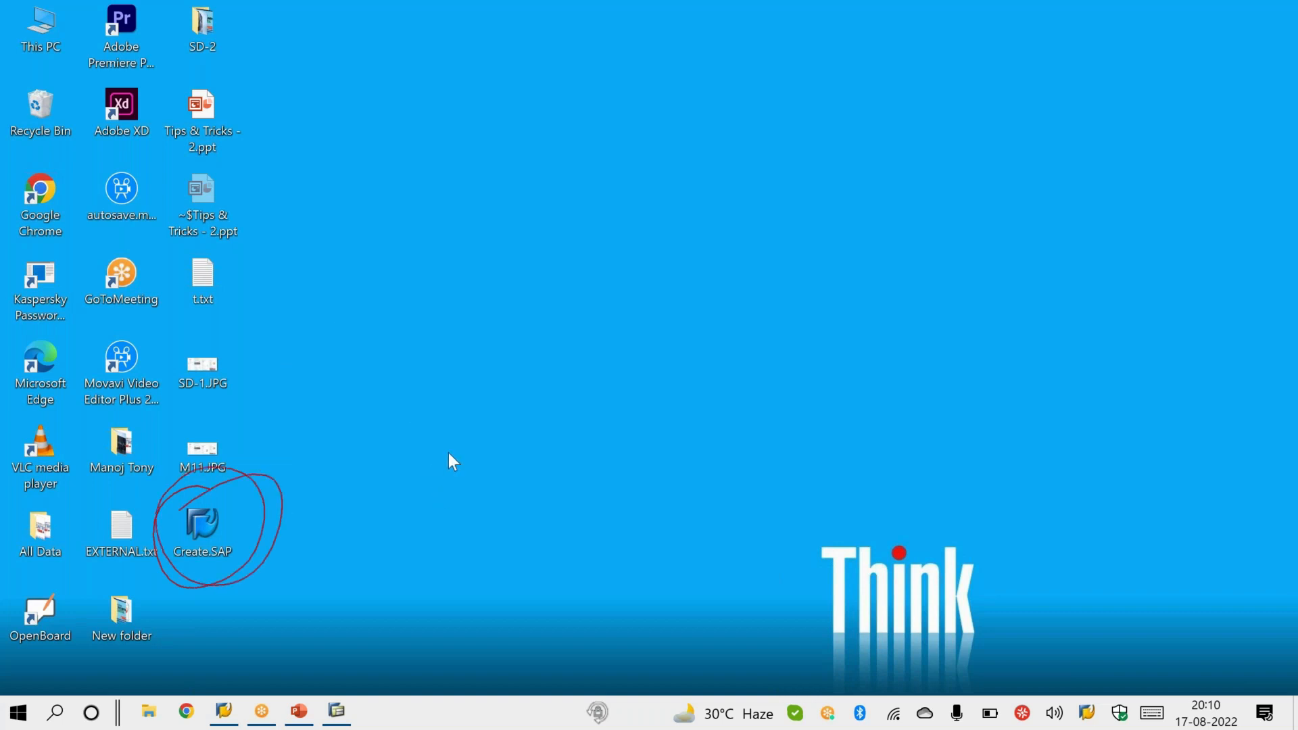
key(Escape)
Step: Open the Create.SAP shortcut, set its system description to NEW ABAP and launch transaction VA11 from it
click(485, 444)
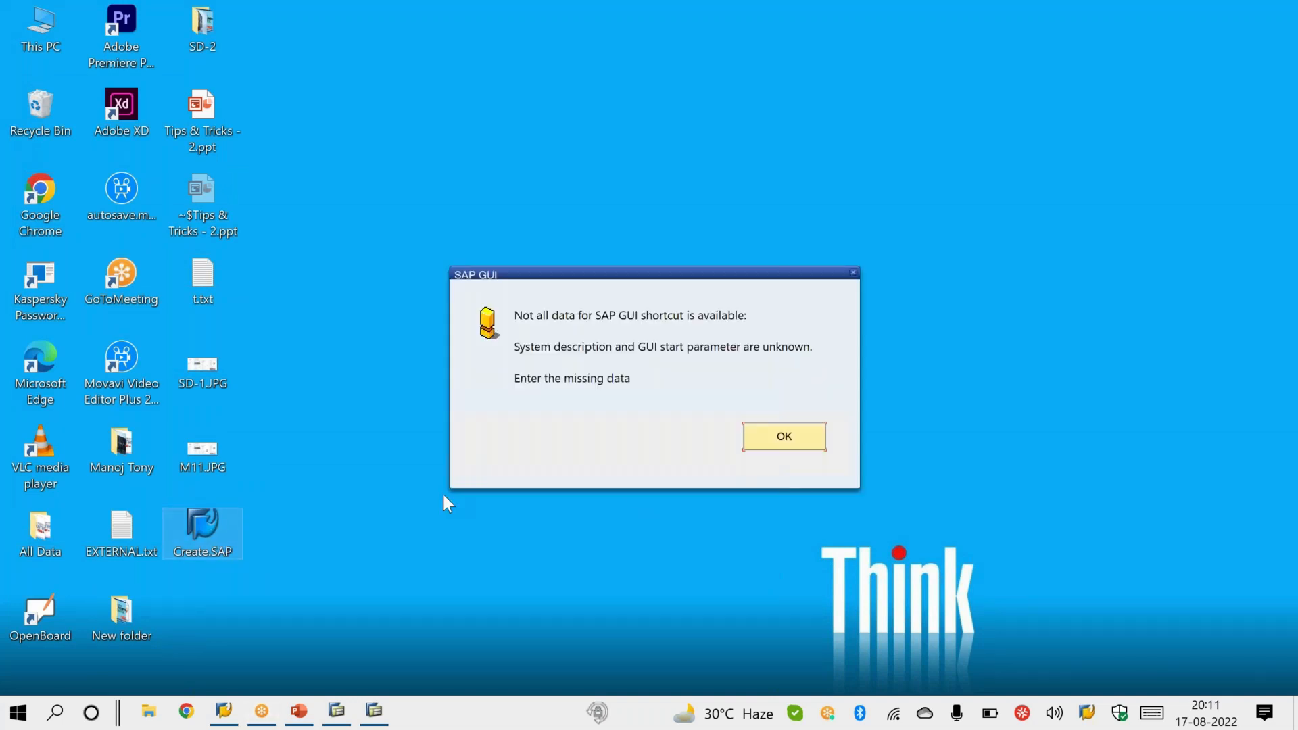
click(783, 446)
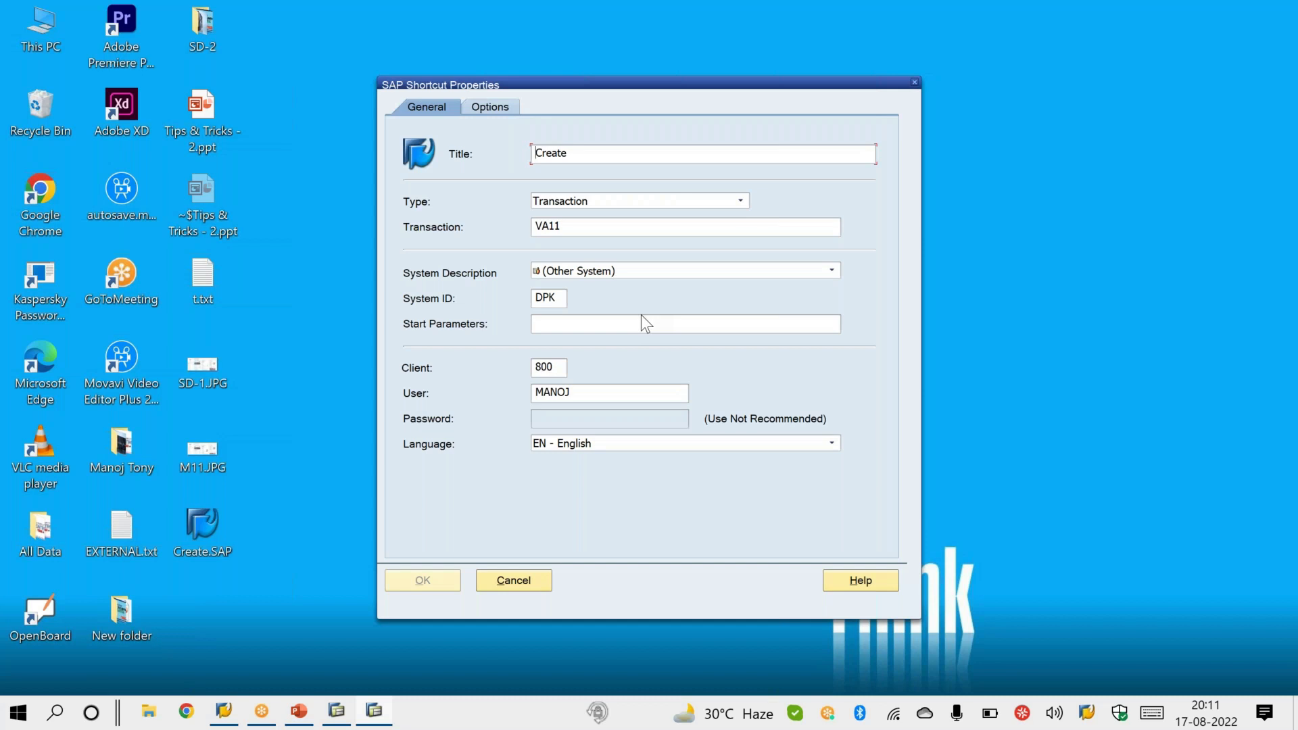
click(649, 273)
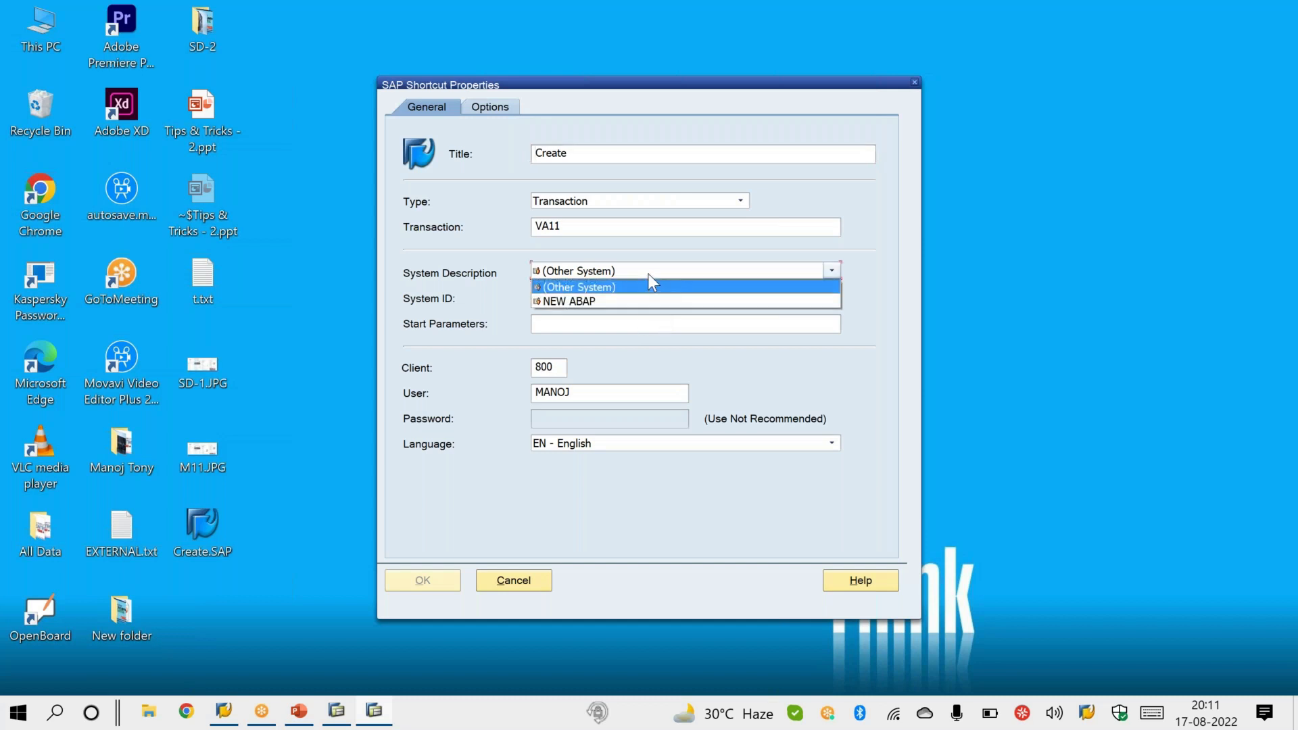
click(638, 301)
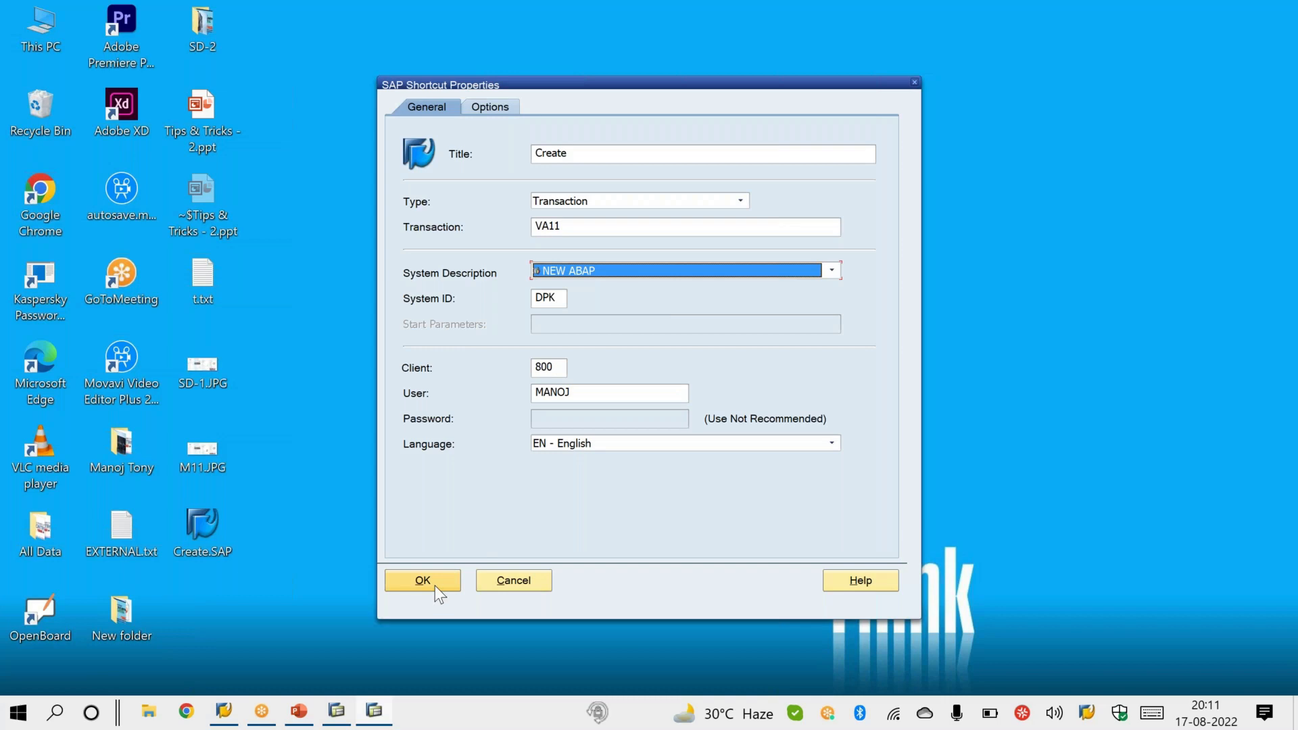
click(603, 268)
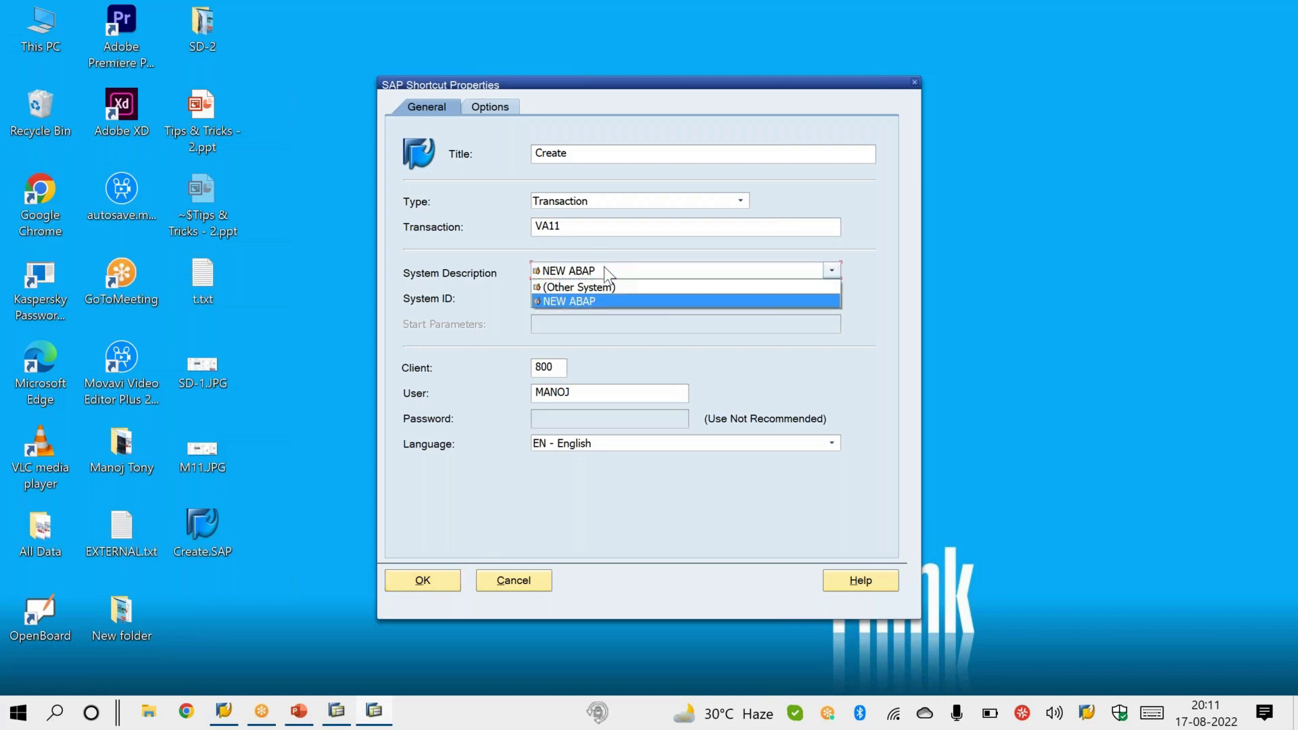
click(603, 301)
click(443, 580)
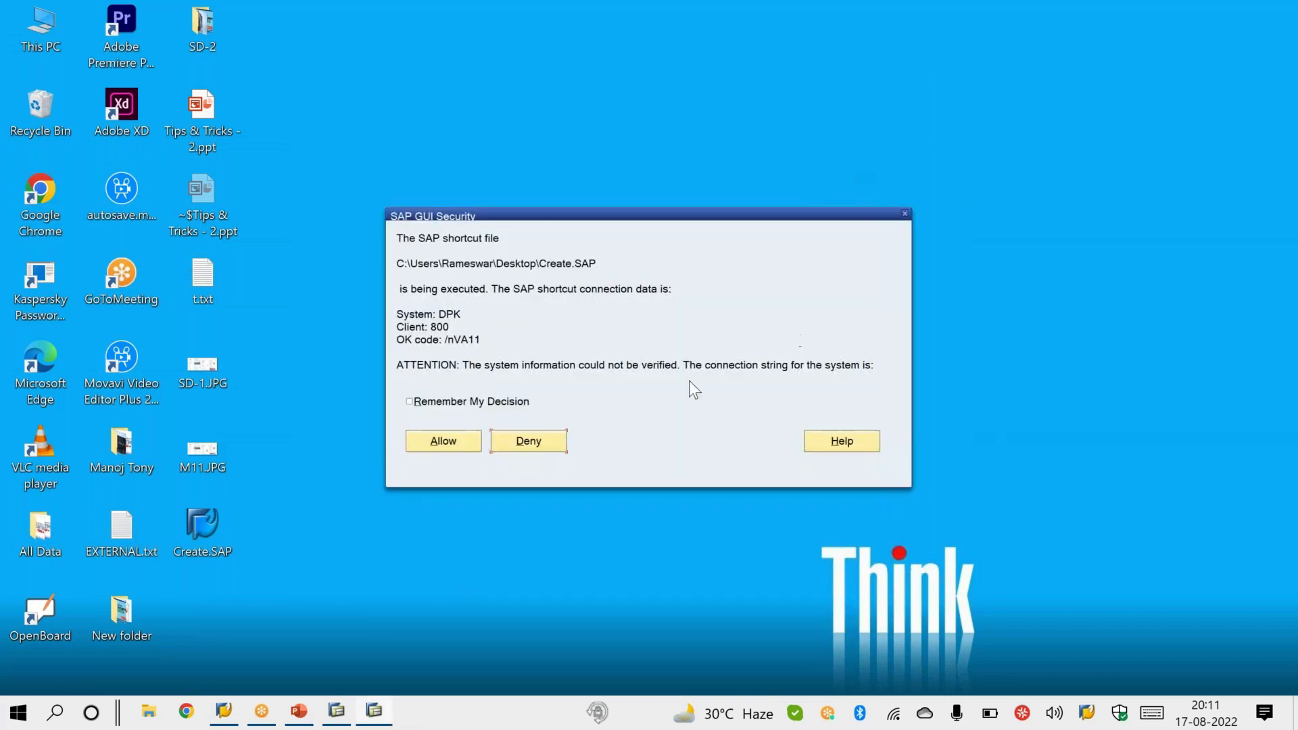
click(464, 443)
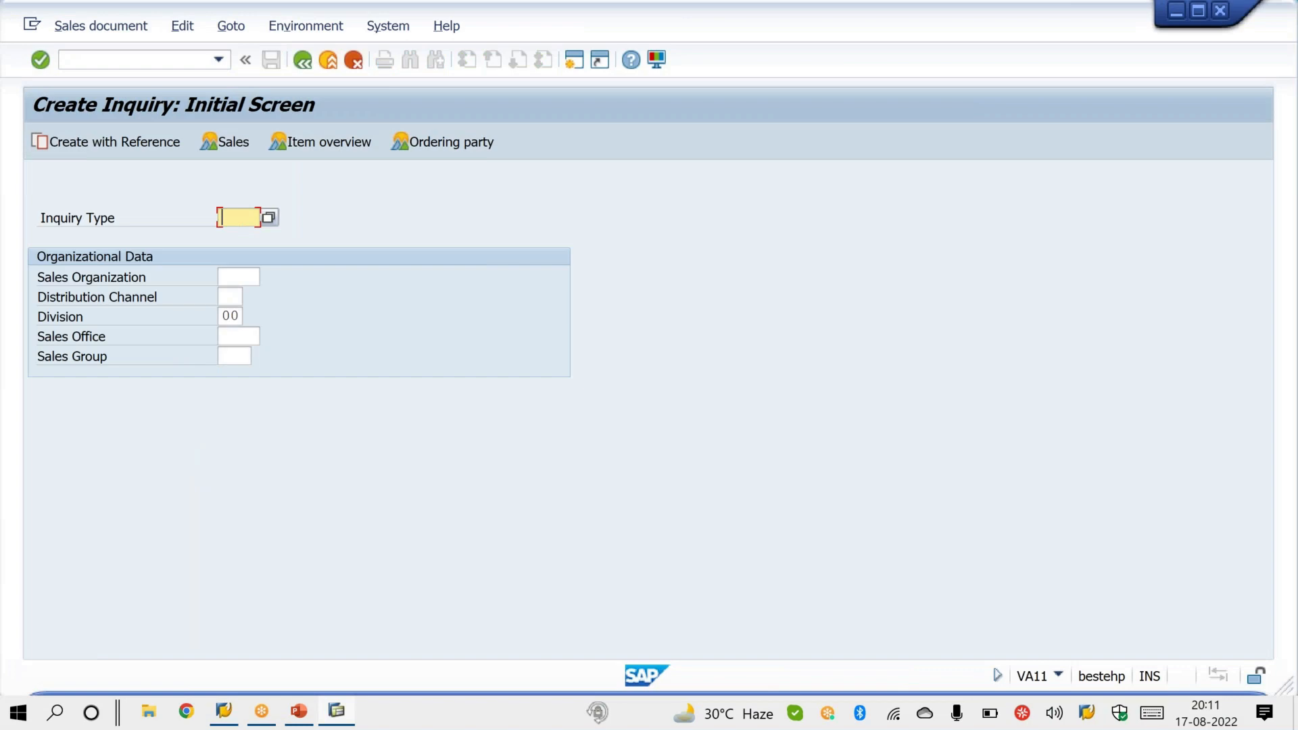
Step: Switch to PowerPoint, resume the slide show at the Shortcut - Transaction slide and advance to the Thank You slide
click(303, 709)
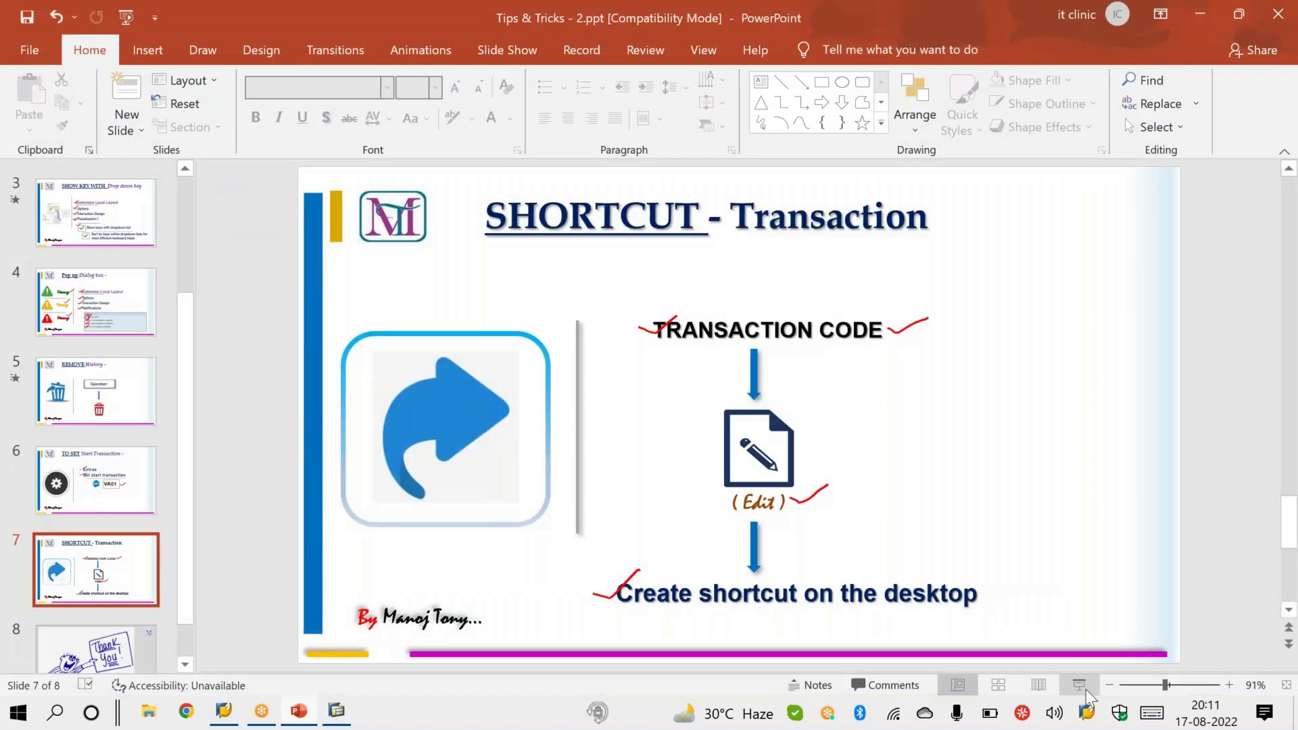
click(1079, 689)
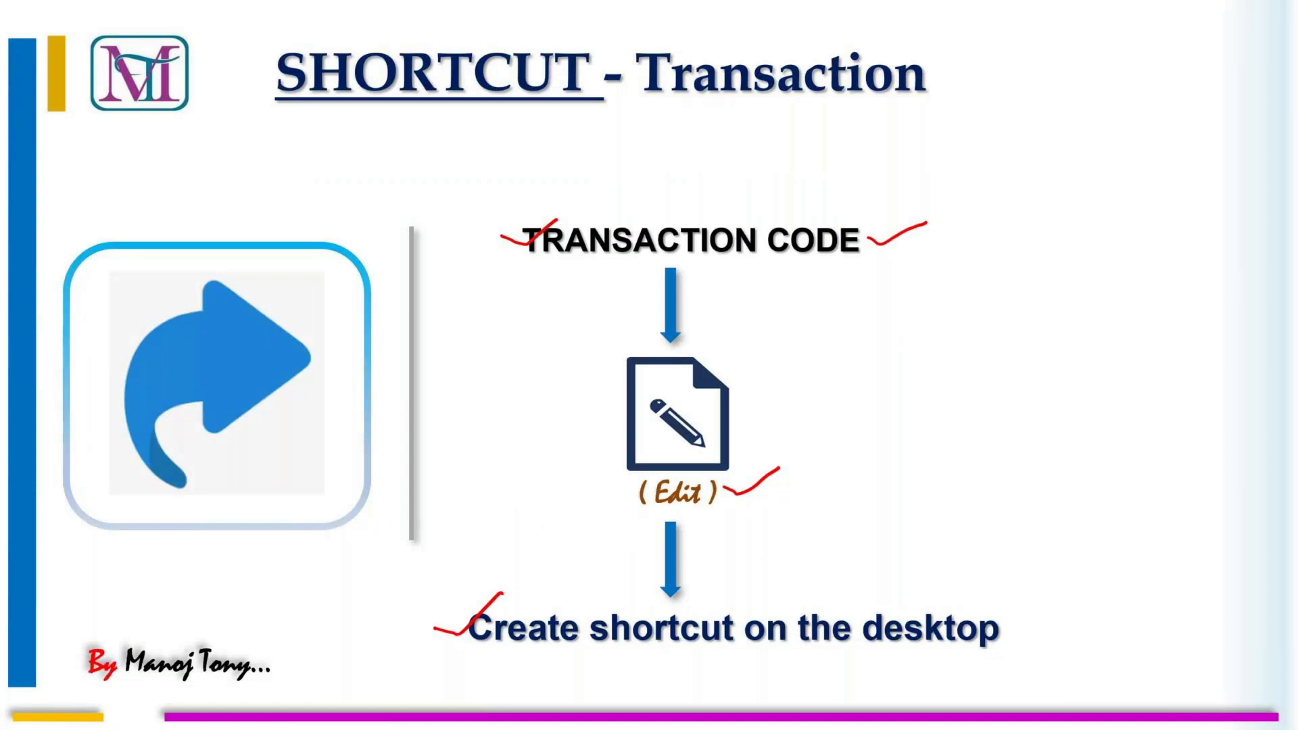
key(Right)
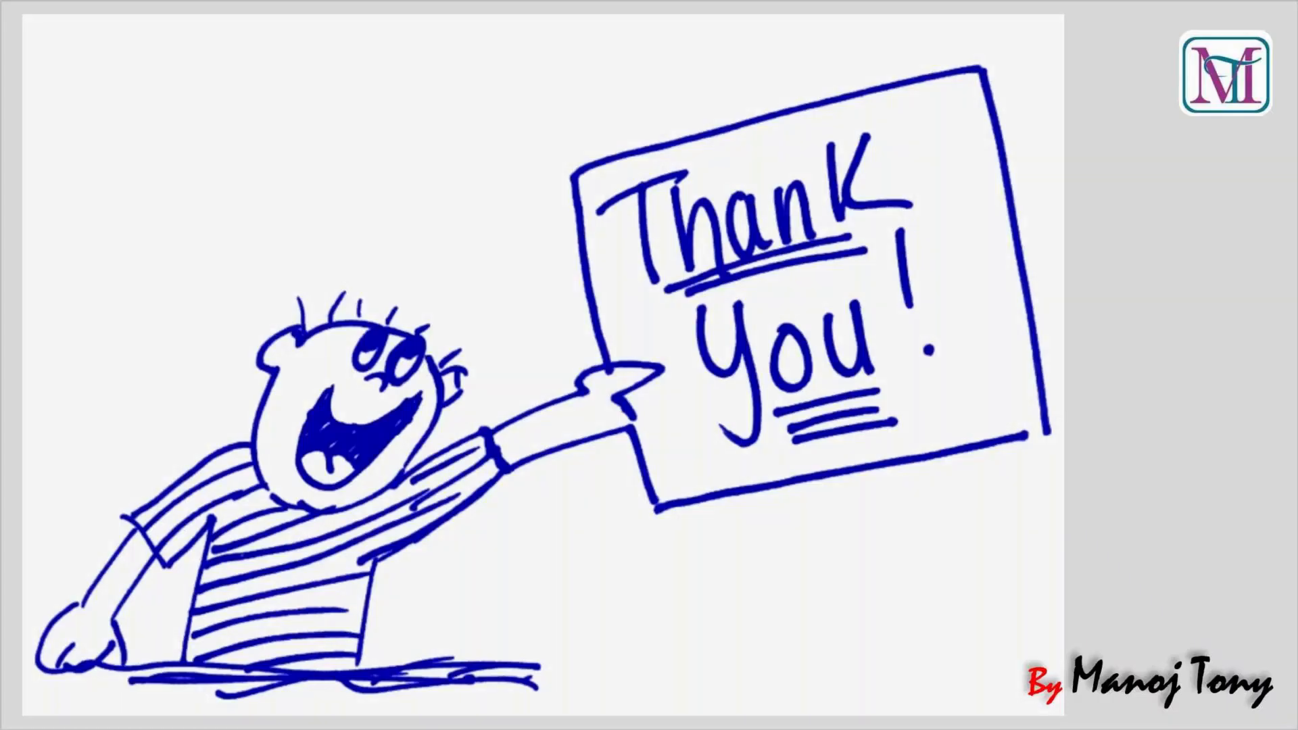